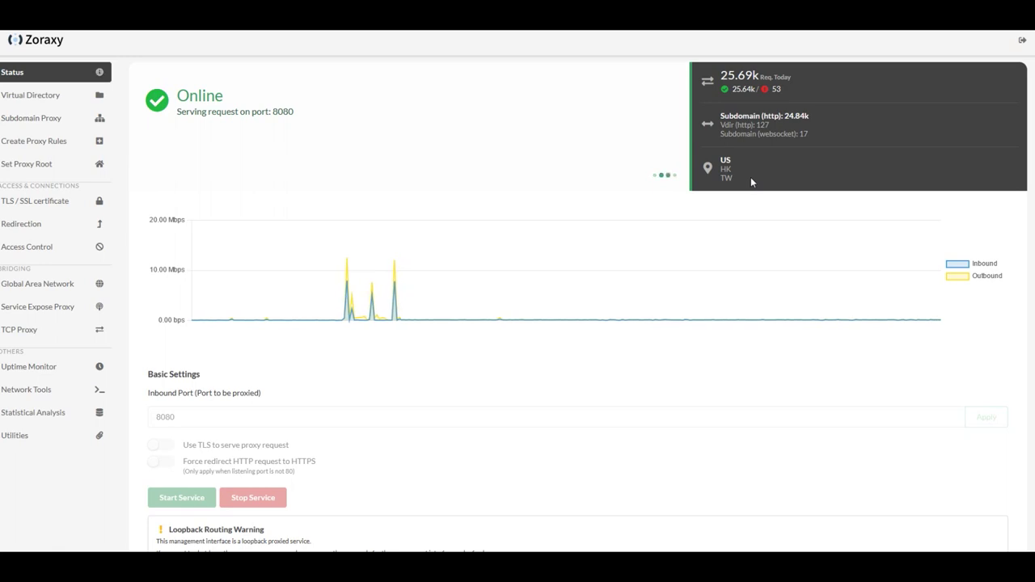
# Review the Status page's basic settings, the Loopback Routing Warning and the Statistic Overview tables.
pyautogui.scroll(-3, 749, 177)
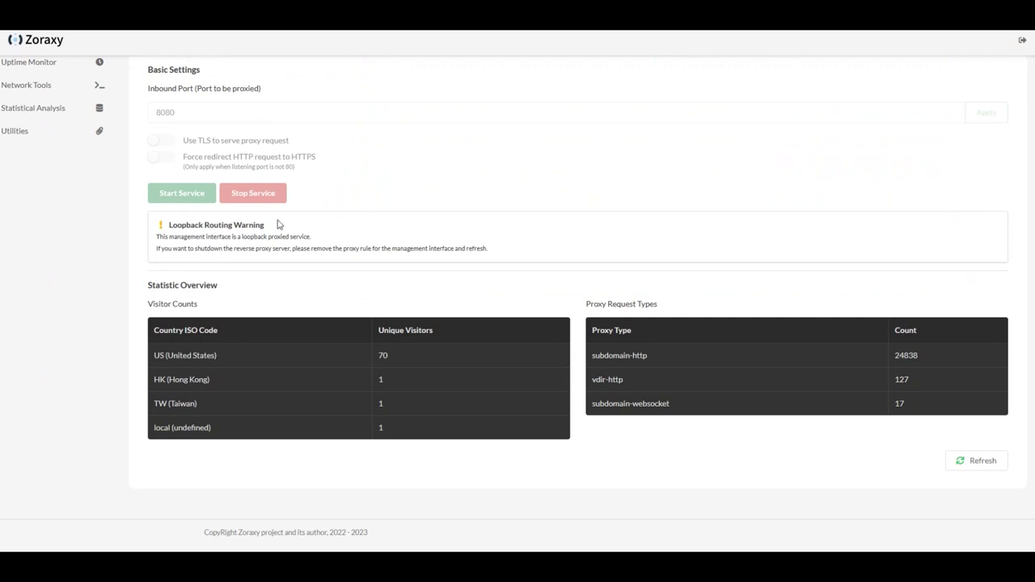
pyautogui.moveTo(163, 224); pyautogui.dragTo(309, 238)
pyautogui.moveTo(434, 244); pyautogui.dragTo(561, 250)
pyautogui.click(563, 253)
pyautogui.click(232, 161)
pyautogui.scroll(5, 338, 191)
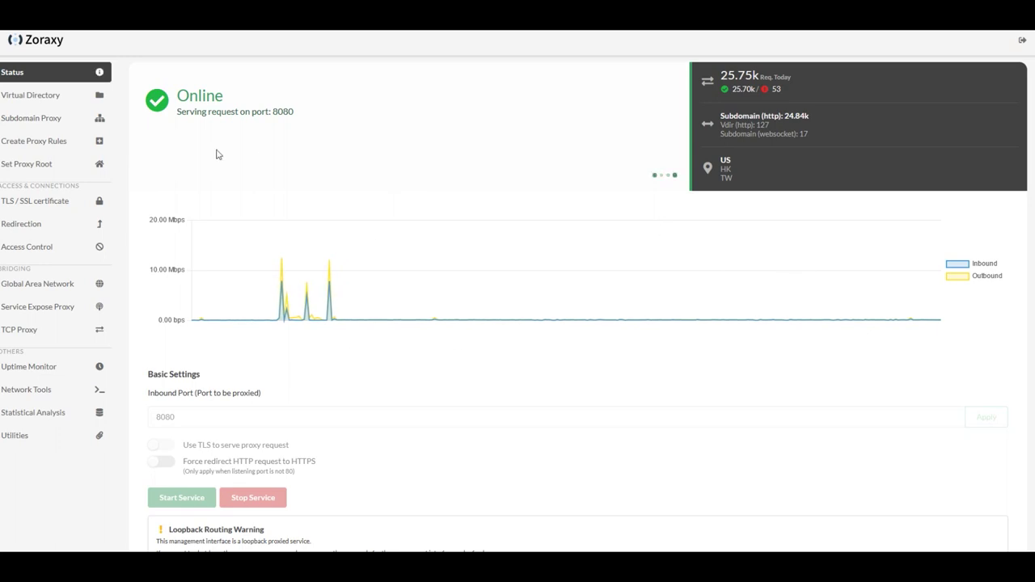
# View the Virtual Directory page, then the Subdomain Proxy list, highlighting the dev.arozos.com entry.
pyautogui.click(94, 99)
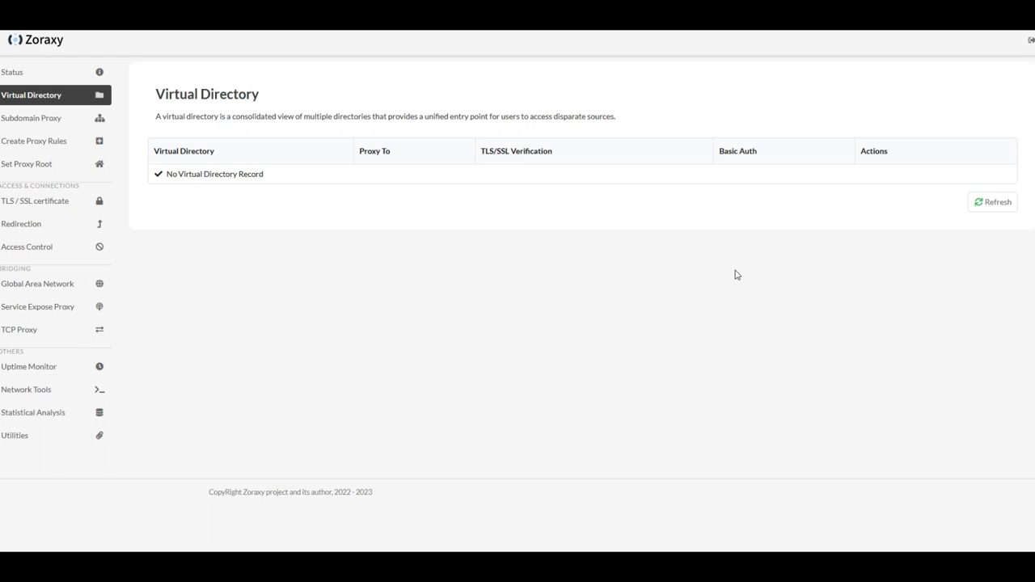
pyautogui.click(60, 140)
pyautogui.click(56, 118)
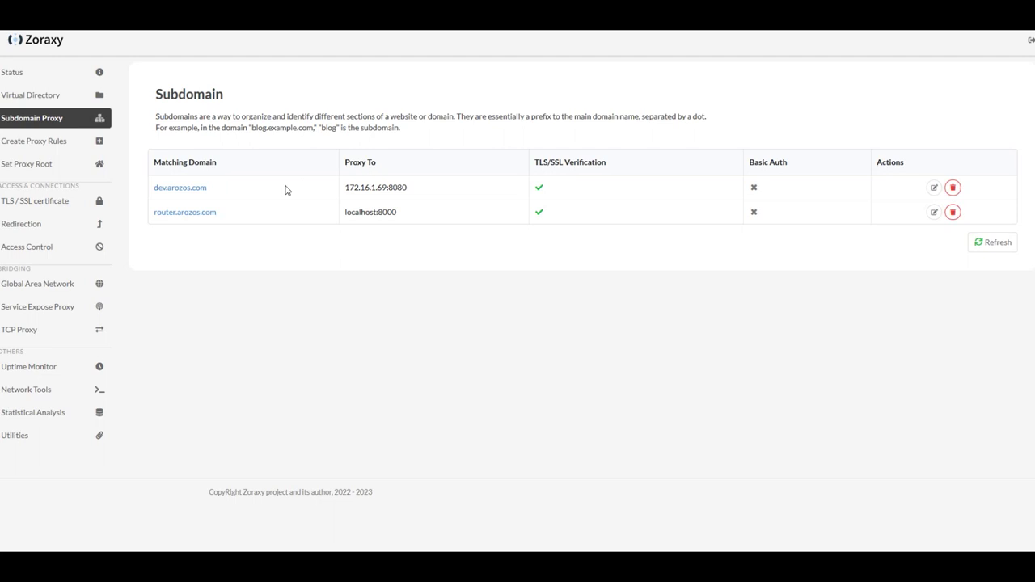
pyautogui.moveTo(142, 190); pyautogui.dragTo(225, 193)
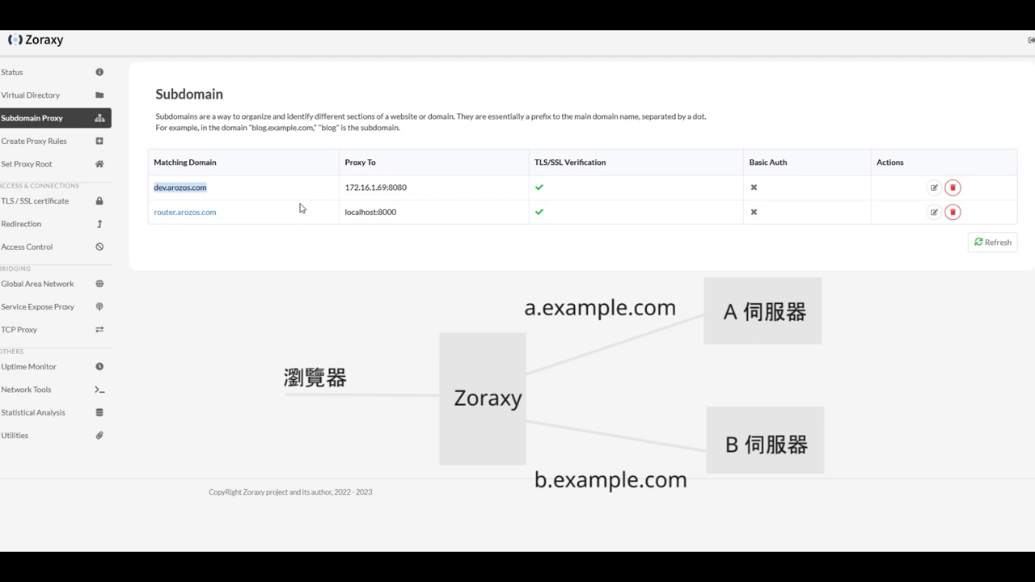
# Inspect the edit options of the dev.arozos.com rule, including its Basic Auth credentials and Skip Verification, and leave without saving.
pyautogui.click(934, 187)
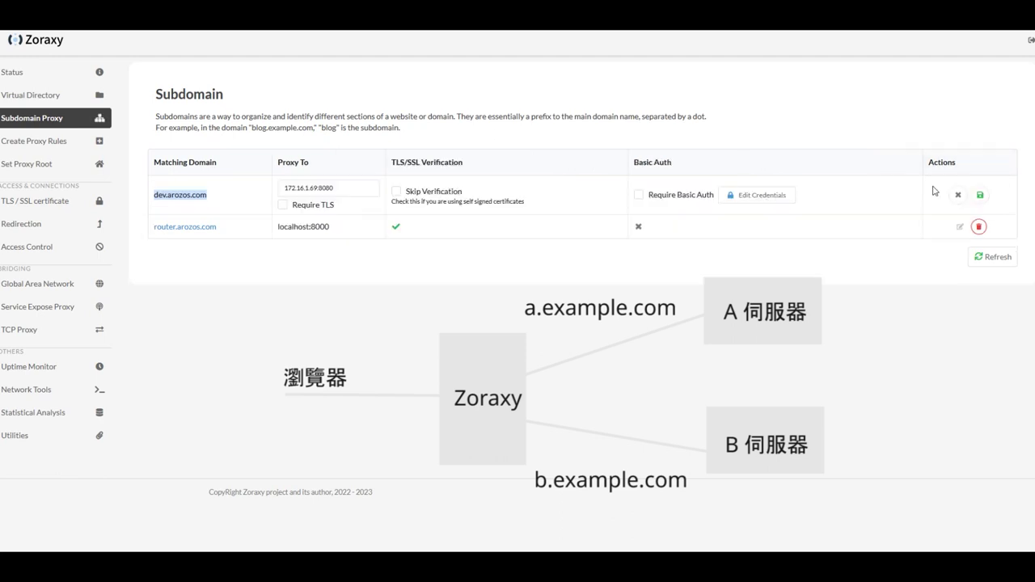
pyautogui.click(780, 202)
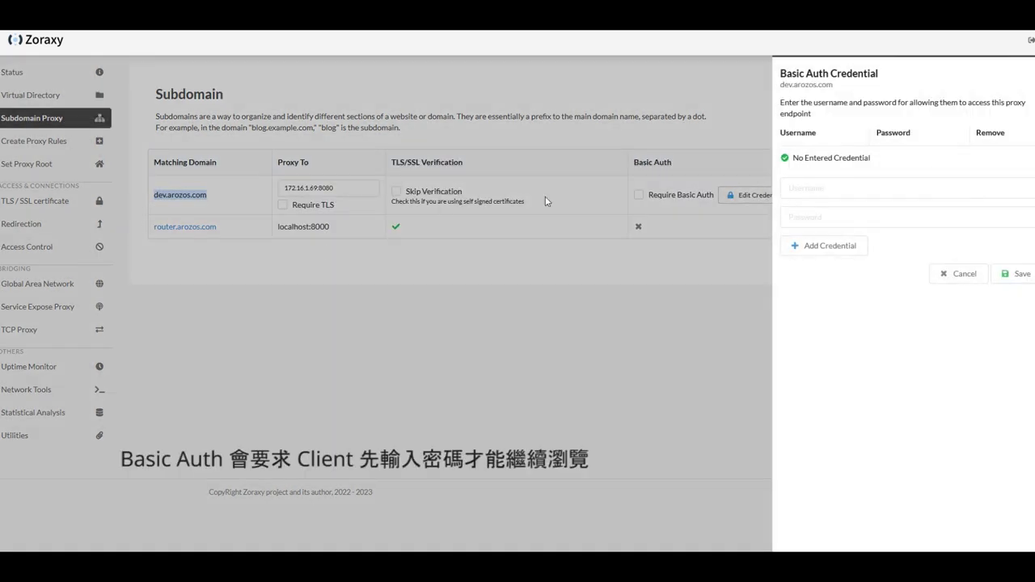
pyautogui.click(962, 275)
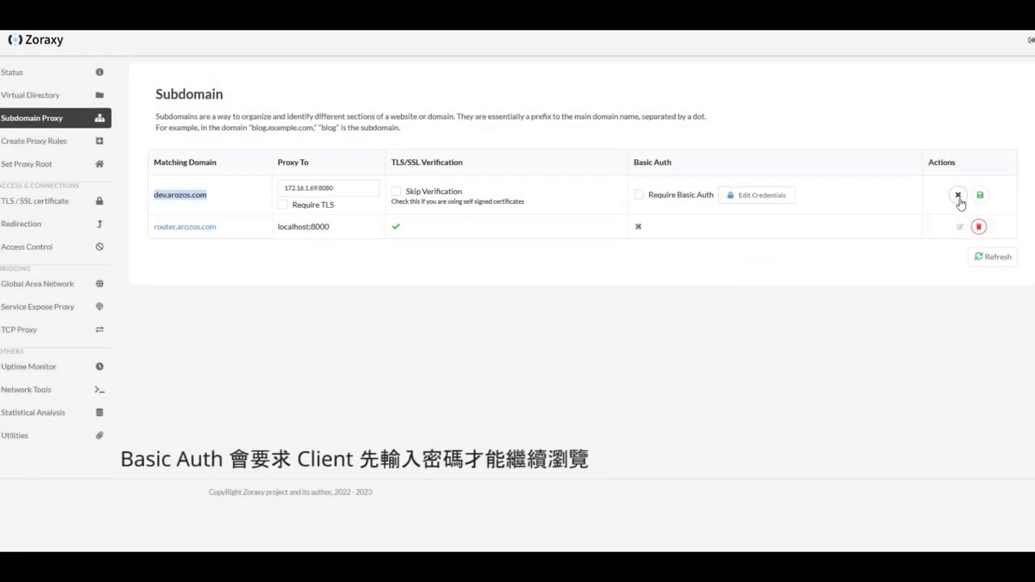
pyautogui.click(960, 200)
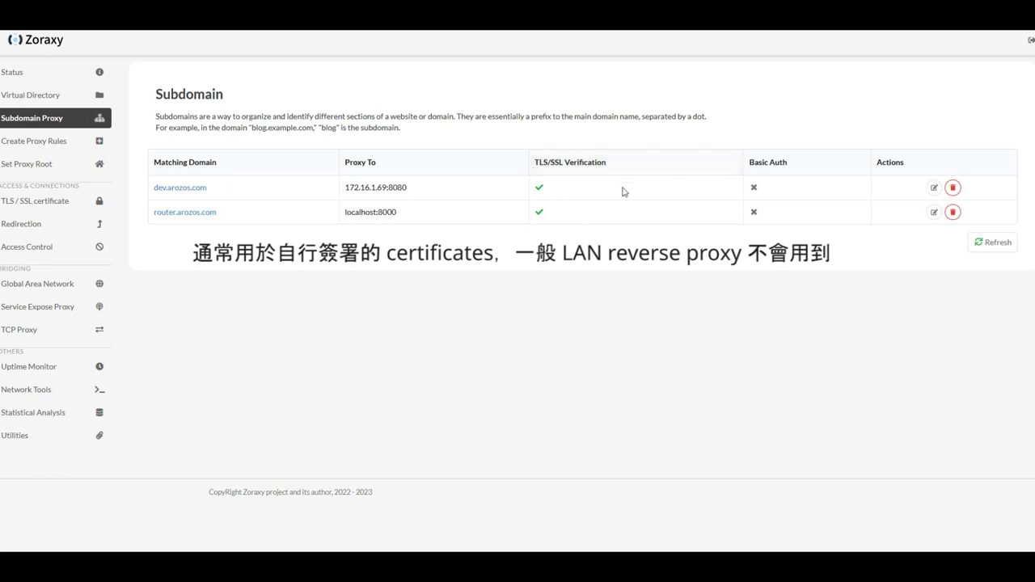
pyautogui.click(933, 187)
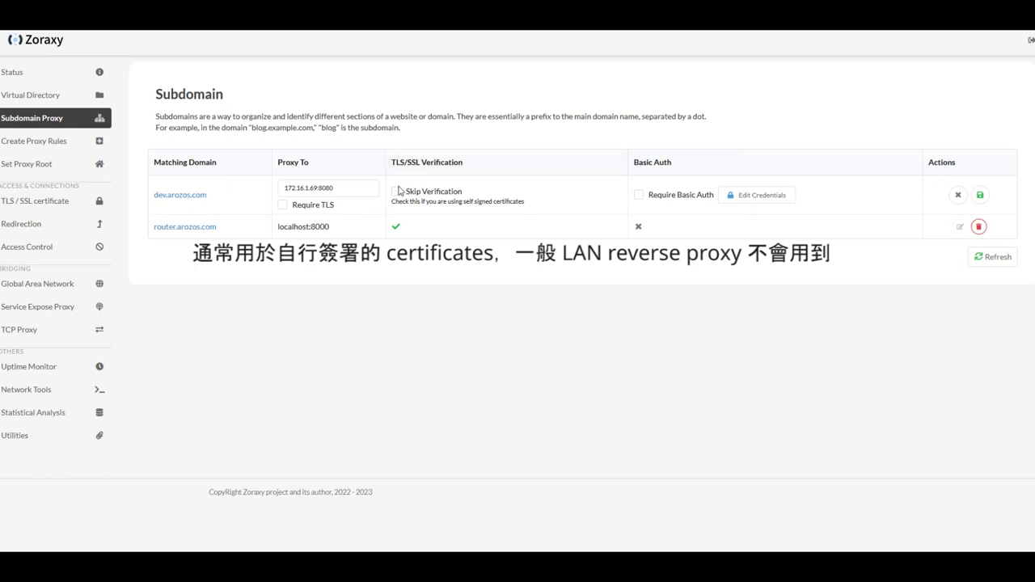
pyautogui.click(955, 194)
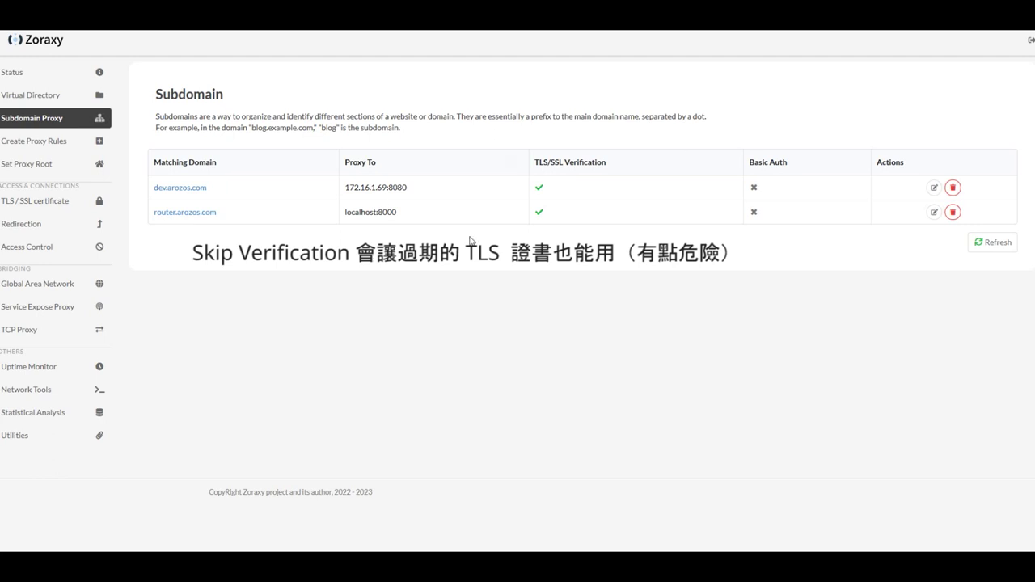
# Examine the New Proxy Rule form's matching keyword, target address and Advance Settings options without creating an endpoint.
pyautogui.click(39, 152)
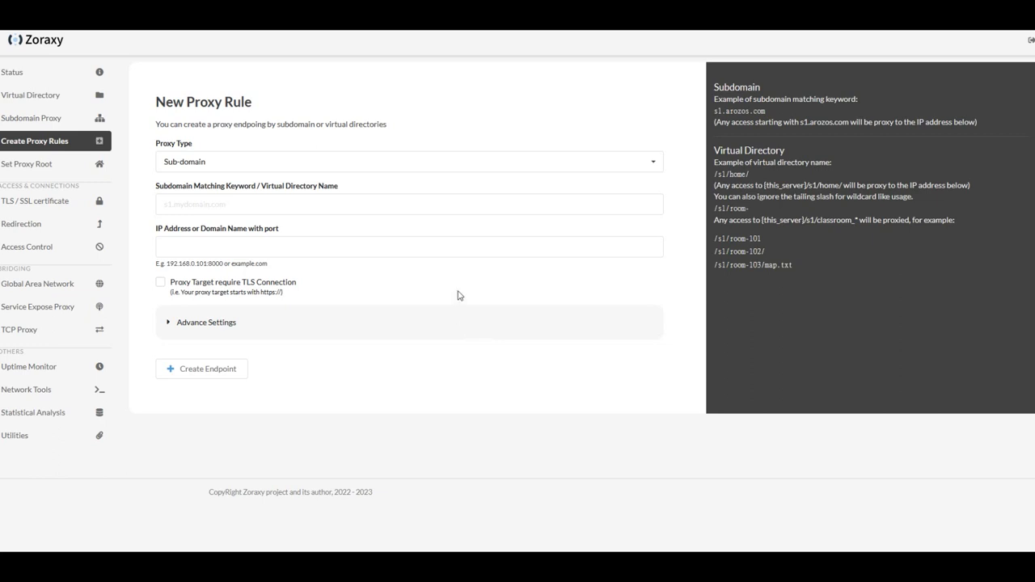
pyautogui.click(257, 328)
pyautogui.click(283, 206)
pyautogui.click(287, 242)
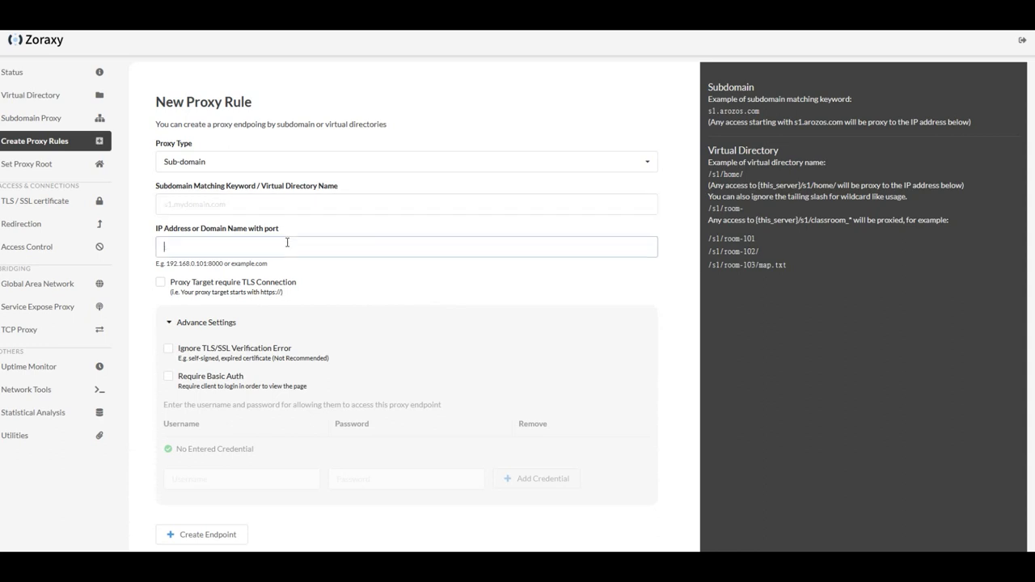
pyautogui.scroll(-1, 287, 242)
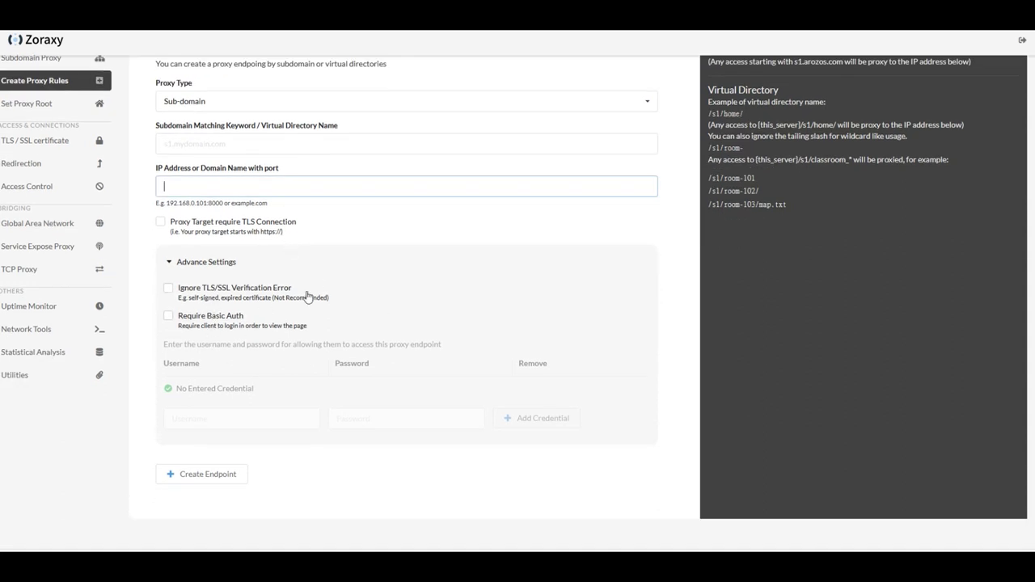
pyautogui.click(207, 266)
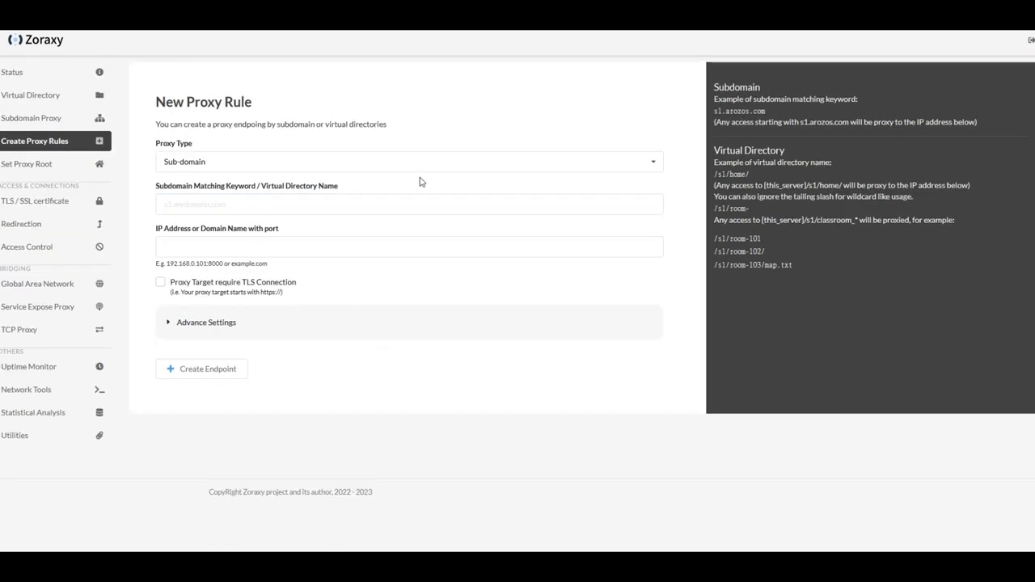
# View the Set Proxy Root page and look through the default and sub-domain sections of the TLS / SSL Certificates page.
pyautogui.click(76, 169)
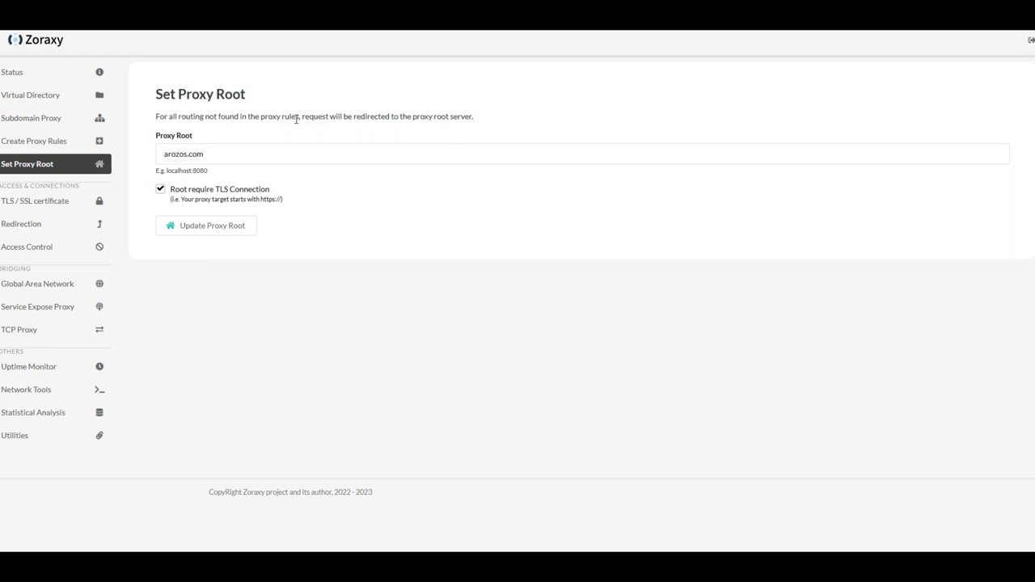
pyautogui.click(55, 204)
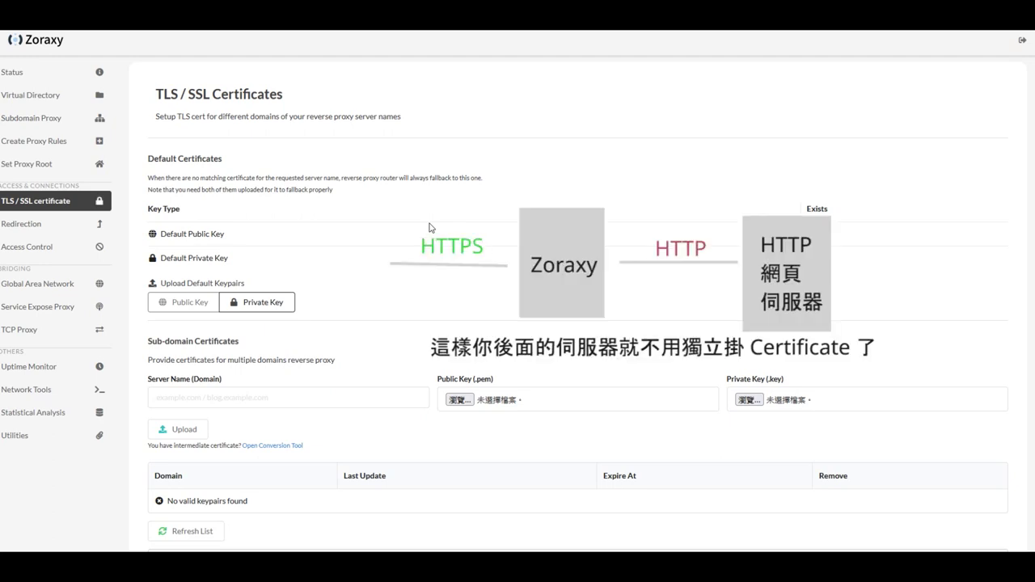
pyautogui.scroll(-3, 429, 228)
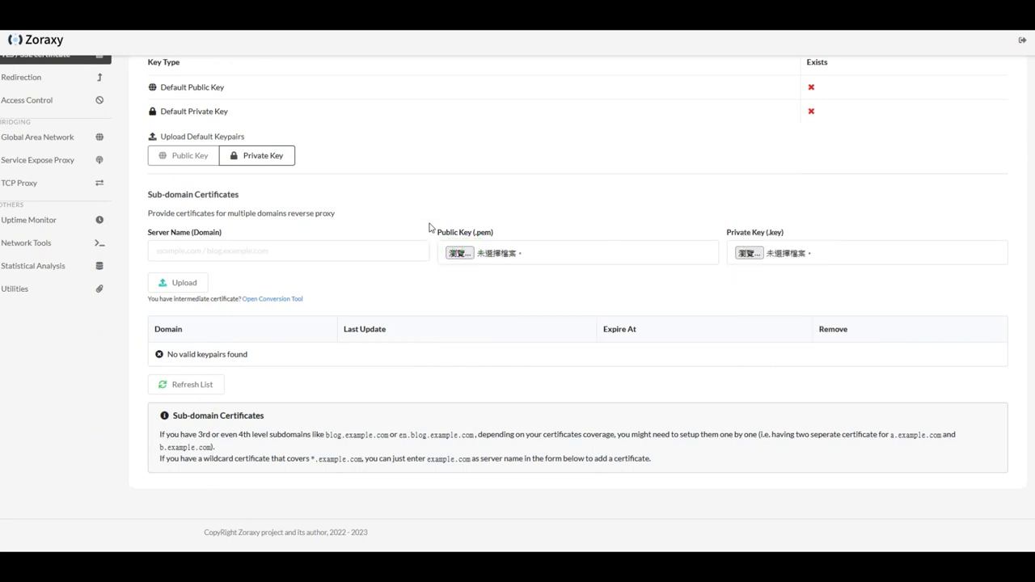
pyautogui.scroll(3, 430, 228)
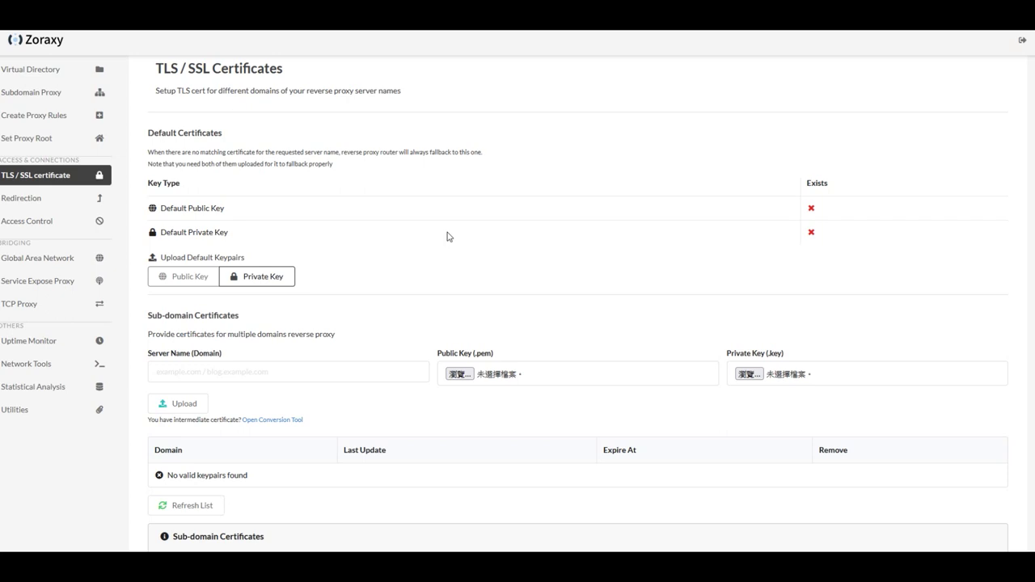
pyautogui.scroll(-3, 449, 236)
pyautogui.scroll(3, 448, 236)
# View the Redirection Rules page and its form for adding a redirection rule.
pyautogui.click(54, 204)
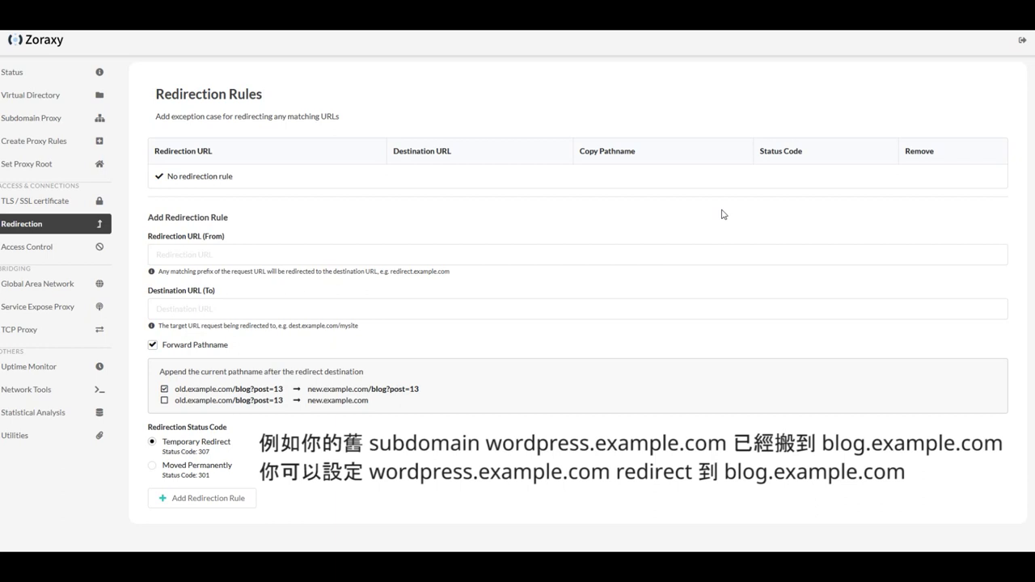
pyautogui.moveTo(152, 101); pyautogui.dragTo(396, 102)
pyautogui.click(409, 102)
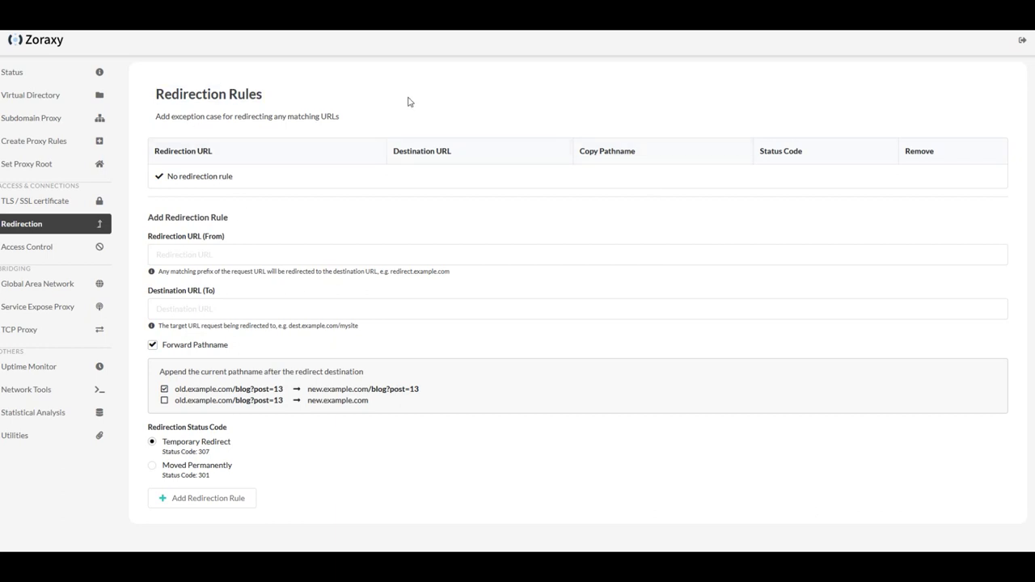
# View the Quick Ban list in Access Control, then return to the Blacklist settings.
pyautogui.click(81, 248)
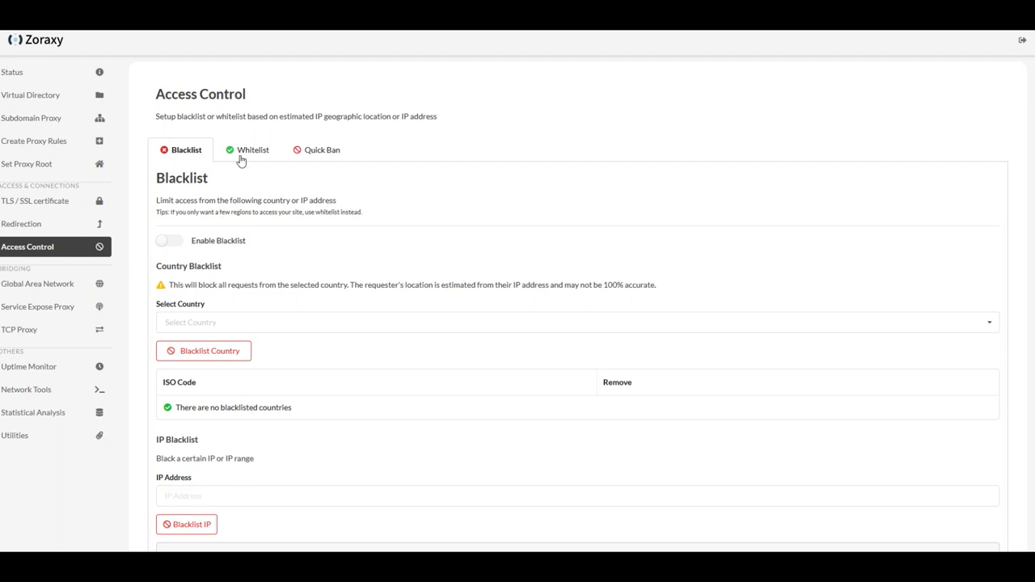
pyautogui.click(297, 153)
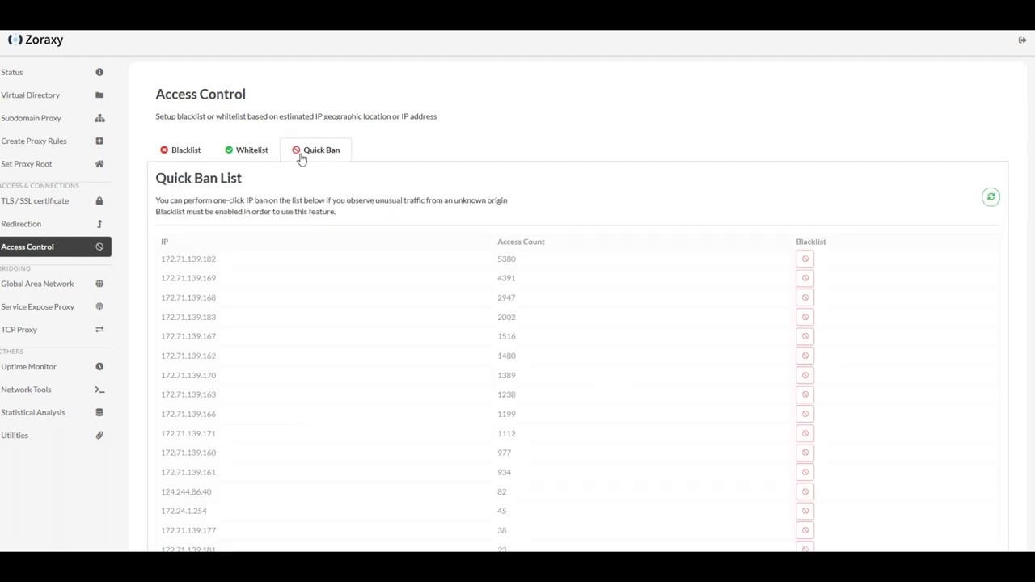
pyautogui.click(185, 151)
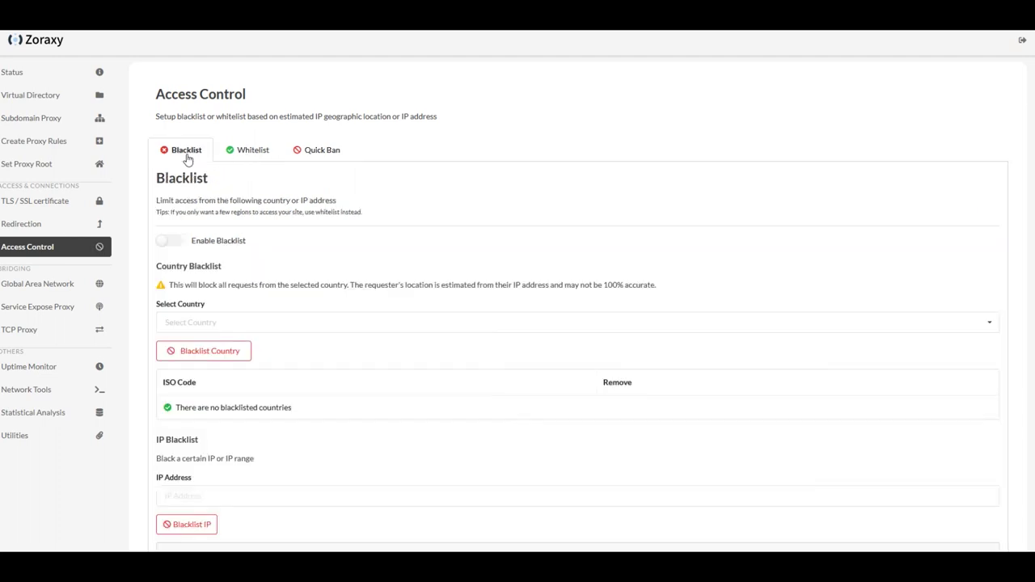
# Select Afghanistan as the country in the Country Blacklist section.
pyautogui.scroll(-3, 250, 184)
pyautogui.click(247, 201)
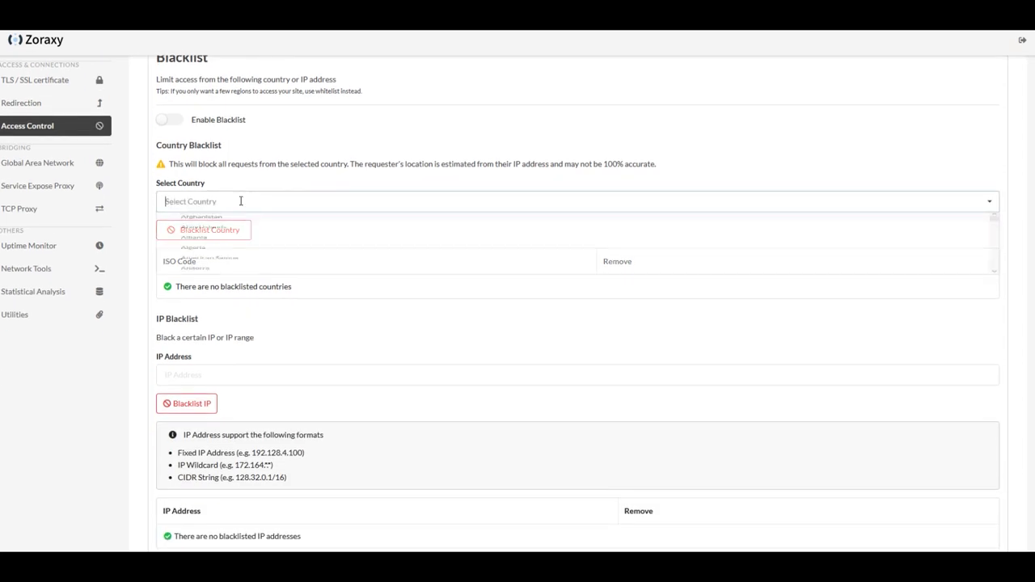
pyautogui.click(312, 153)
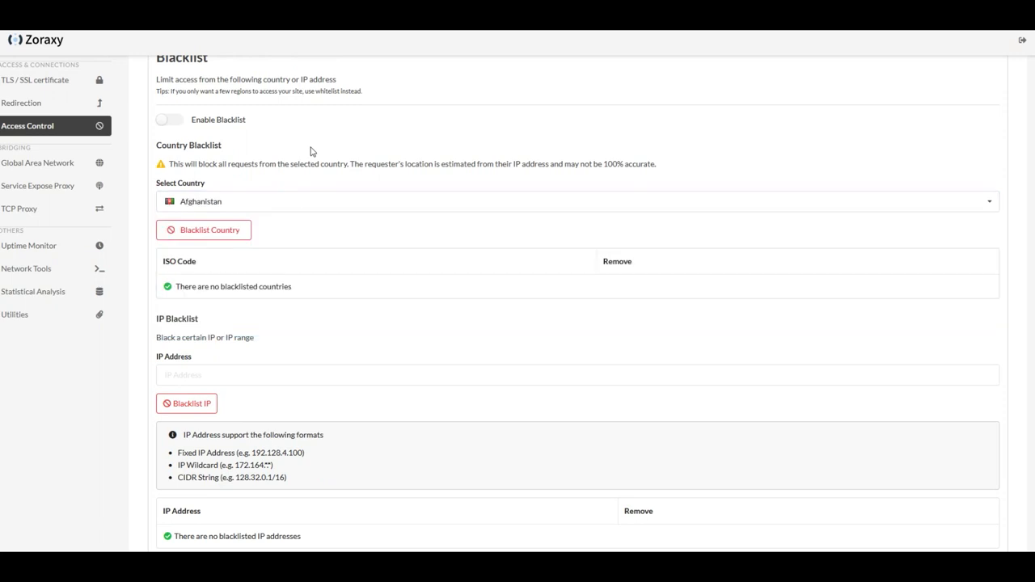
# Examine the address formats supported by the IP Blacklist: fixed IP address, IP wildcard and CIDR string.
pyautogui.scroll(-2, 268, 345)
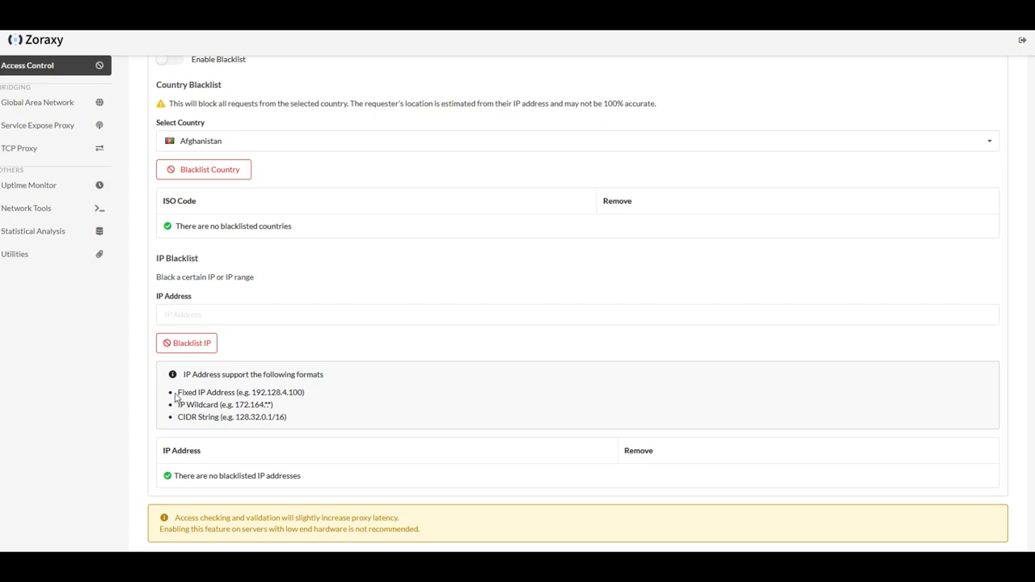
pyautogui.moveTo(177, 392); pyautogui.dragTo(327, 402)
pyautogui.click(328, 403)
pyautogui.moveTo(177, 406); pyautogui.dragTo(322, 408)
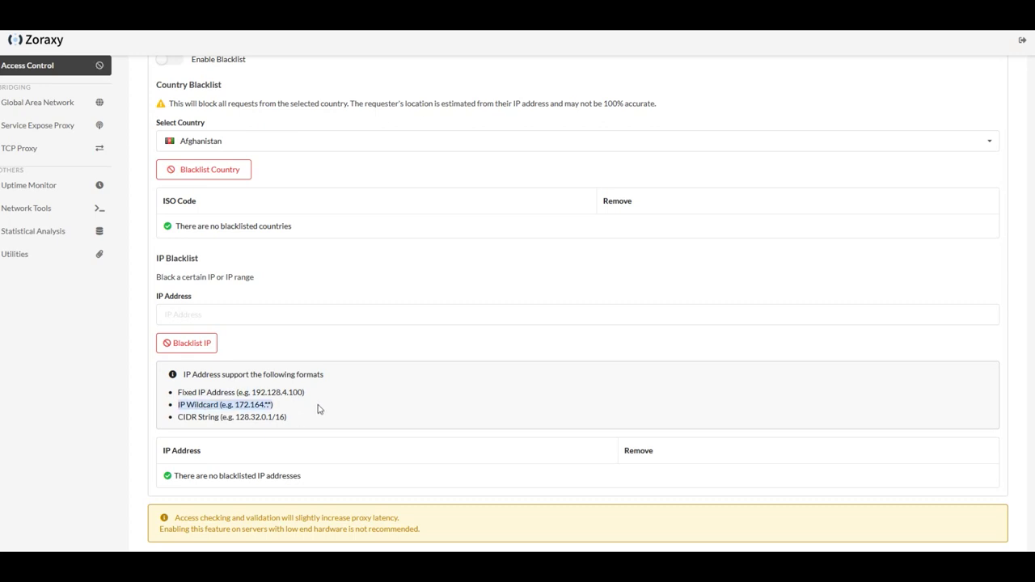
pyautogui.click(294, 420)
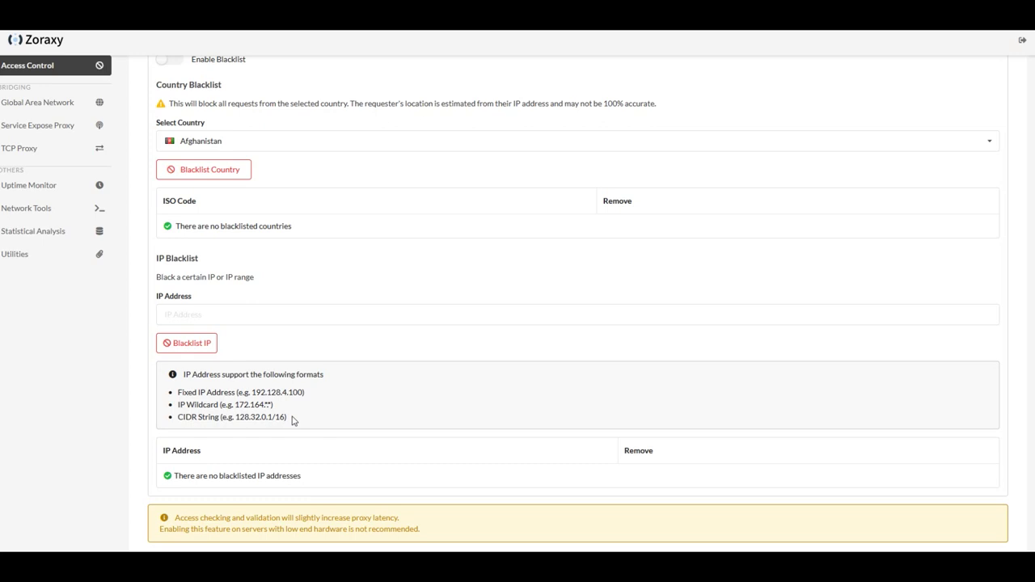
pyautogui.moveTo(177, 404); pyautogui.dragTo(333, 424)
pyautogui.click(332, 423)
pyautogui.moveTo(178, 418); pyautogui.dragTo(348, 421)
pyautogui.click(347, 421)
pyautogui.scroll(3, 238, 180)
# Look through the Whitelist settings for countries and IP addresses in Access Control.
pyautogui.click(243, 152)
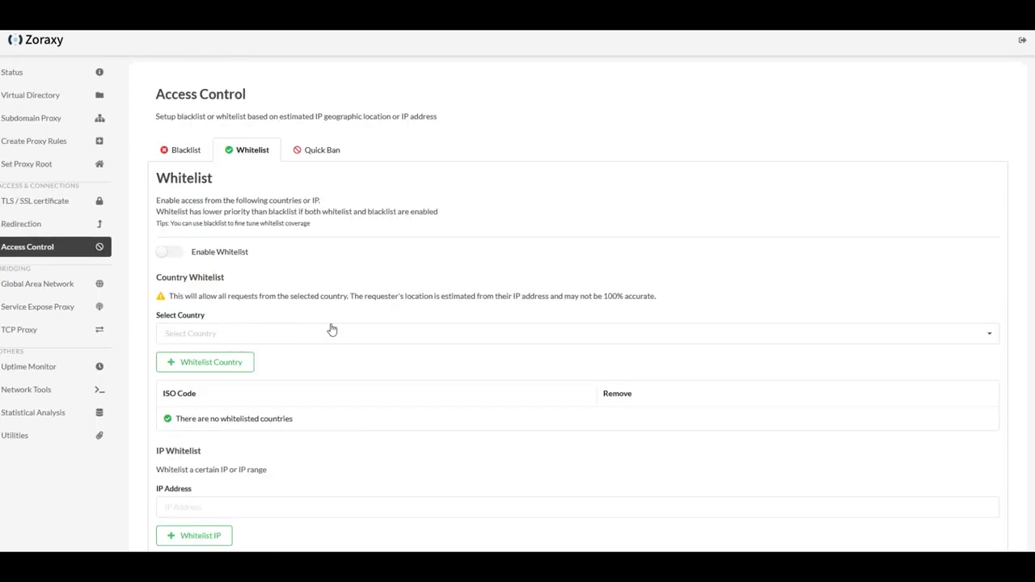
pyautogui.scroll(-3, 328, 319)
pyautogui.scroll(3, 323, 301)
# Look through the bridging pages from Global Area Network onward, and highlight the proxy modes table on the TCP Proxy page.
pyautogui.click(64, 291)
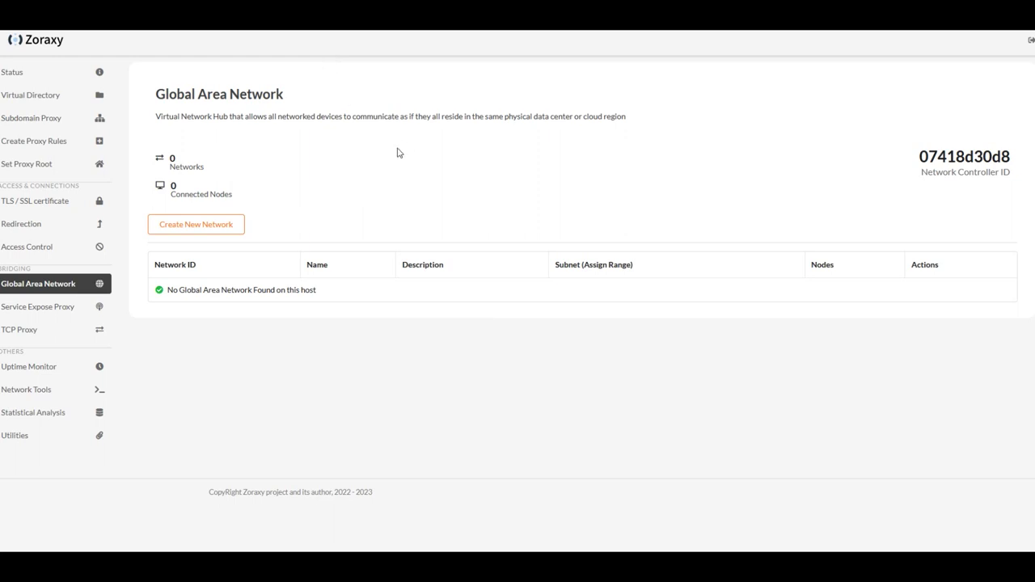
pyautogui.click(78, 307)
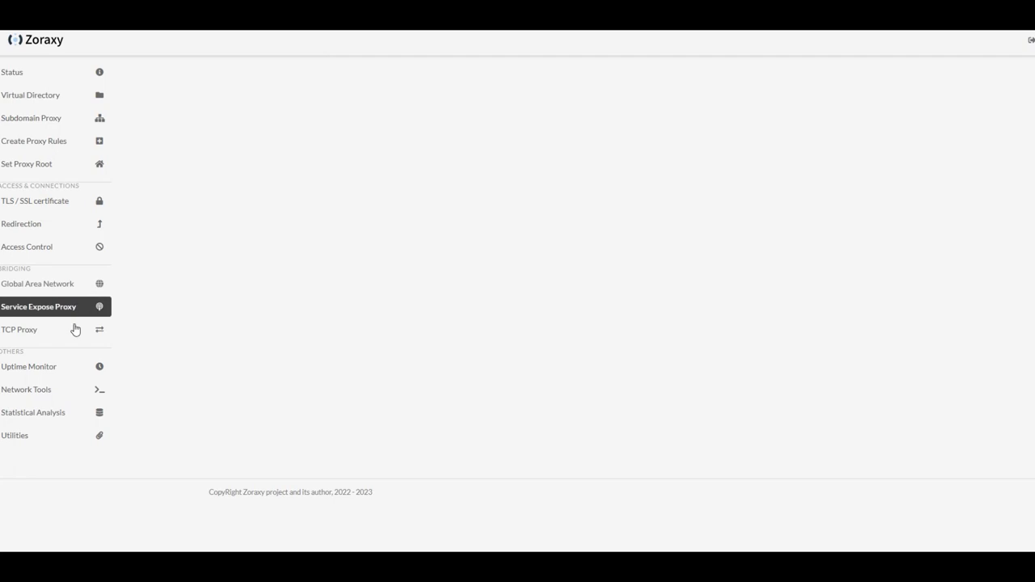
pyautogui.click(74, 334)
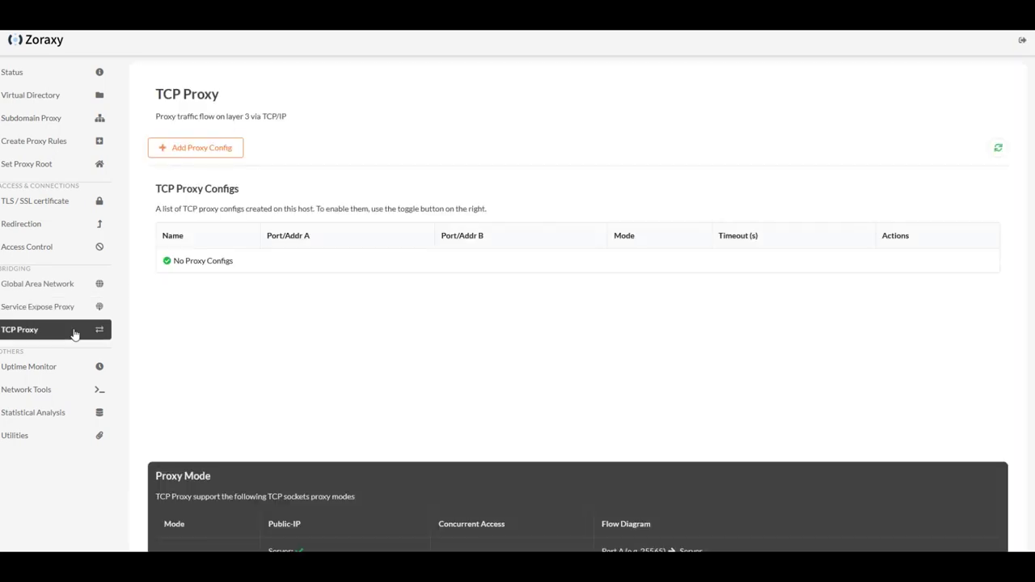
pyautogui.scroll(-3, 209, 289)
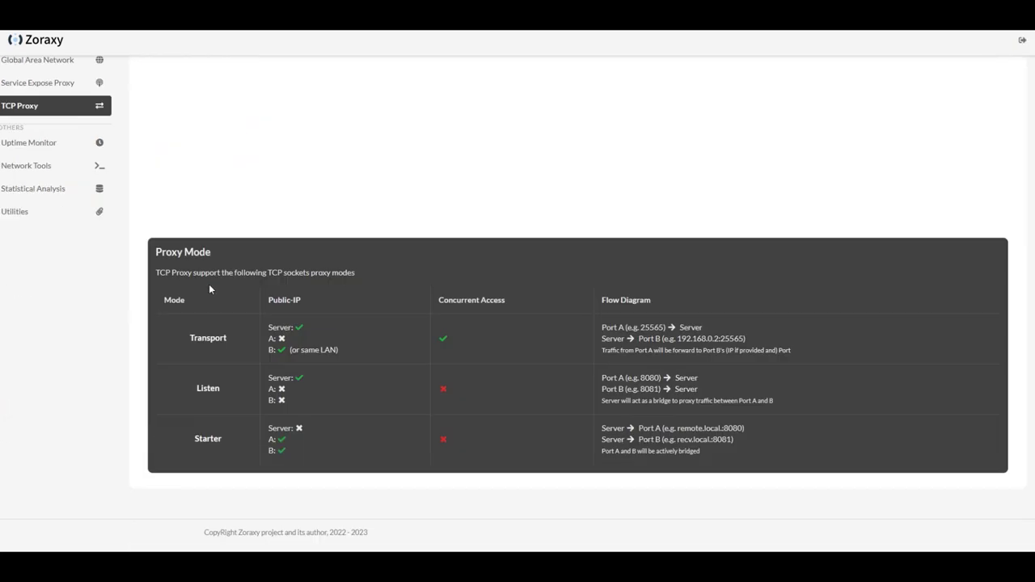
pyautogui.moveTo(191, 337); pyautogui.dragTo(449, 443)
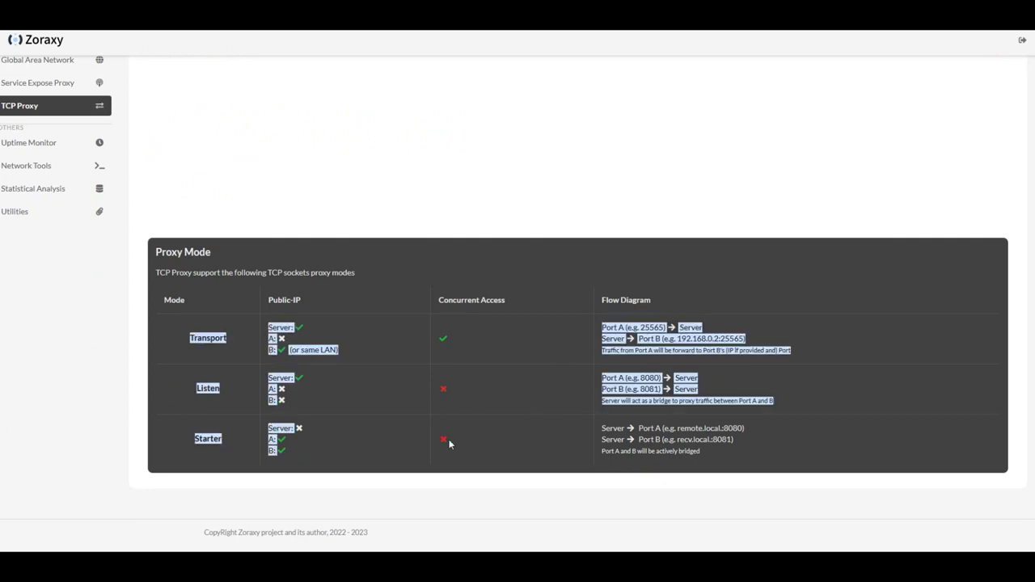
# Examine the Transport mode's flow in the TCP Proxy modes table, and view the Uptime Monitor's online states.
pyautogui.click(386, 452)
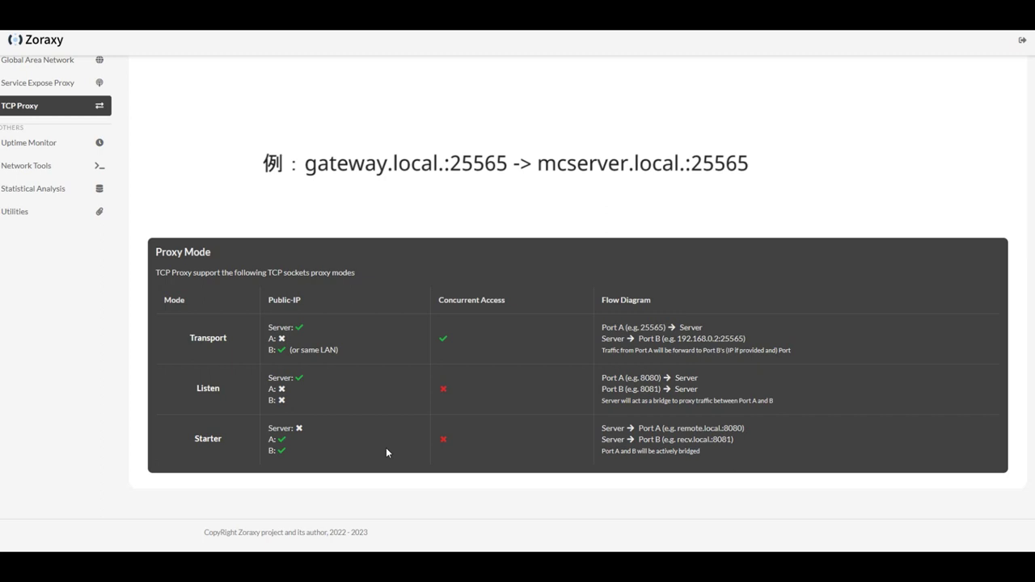
pyautogui.moveTo(679, 338); pyautogui.dragTo(719, 338)
pyautogui.click(720, 338)
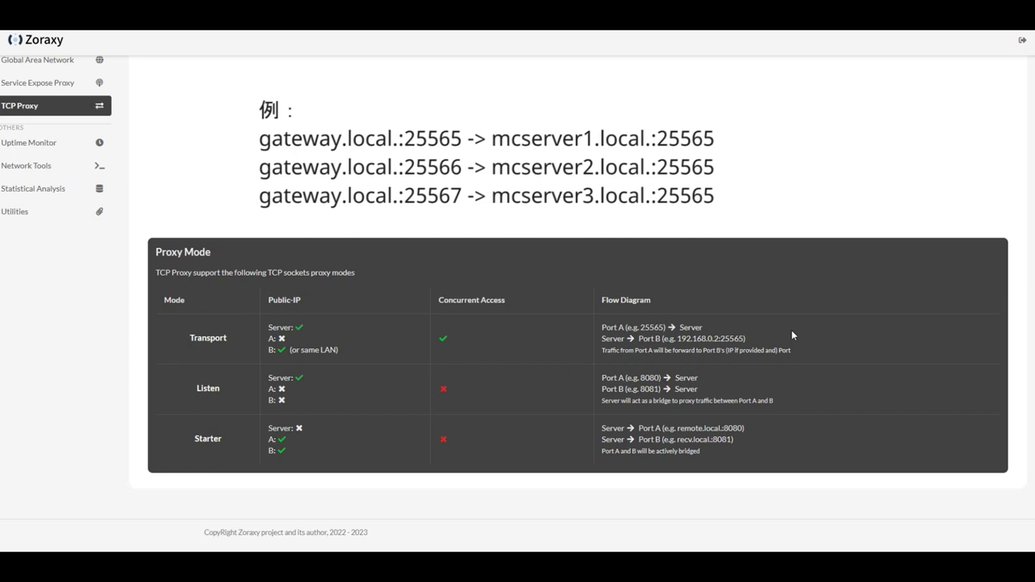
pyautogui.scroll(3, 781, 316)
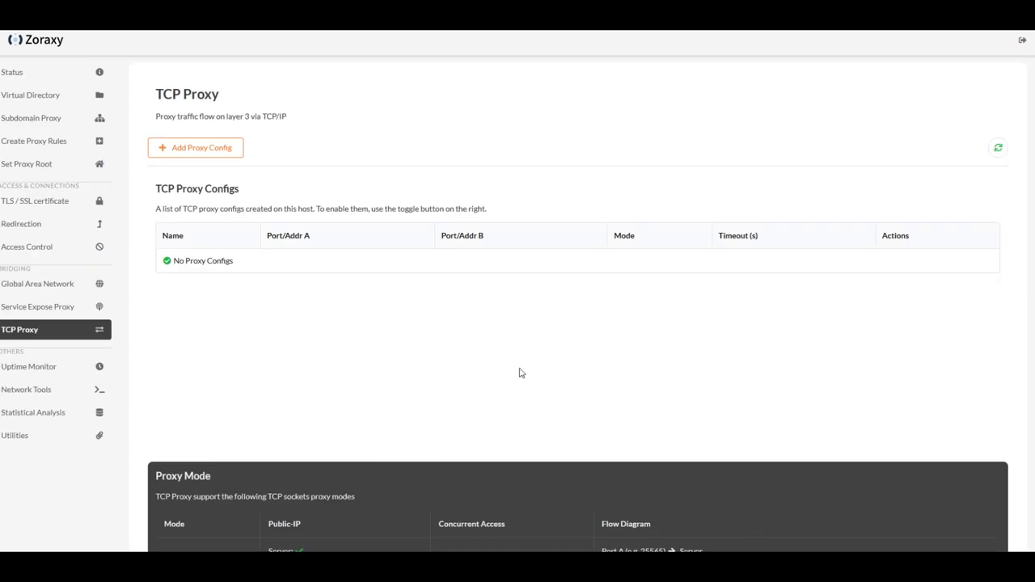
pyautogui.click(72, 366)
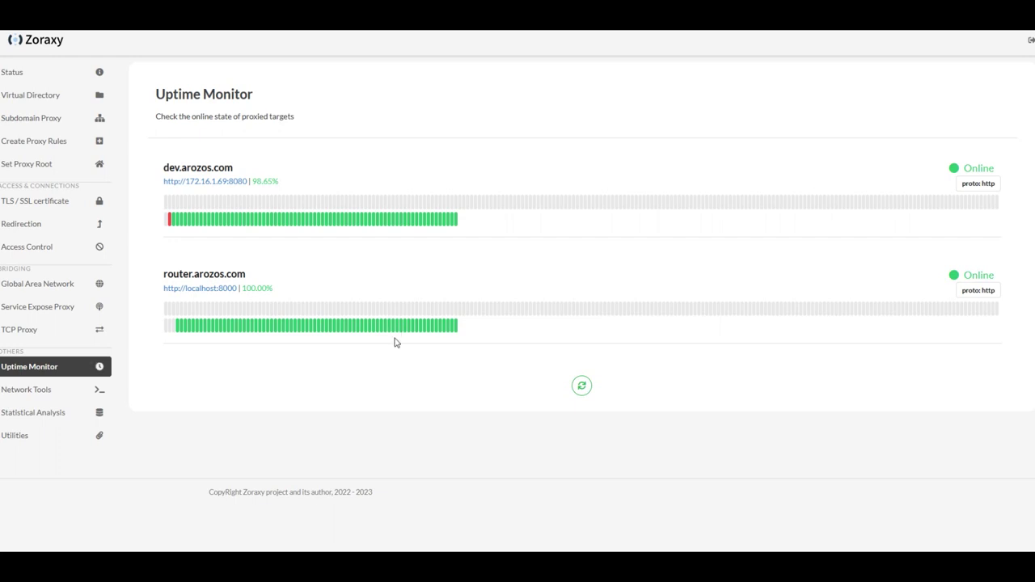
# View the mDNS scanner's discovery results in Network Tools, then close the results window.
pyautogui.click(70, 395)
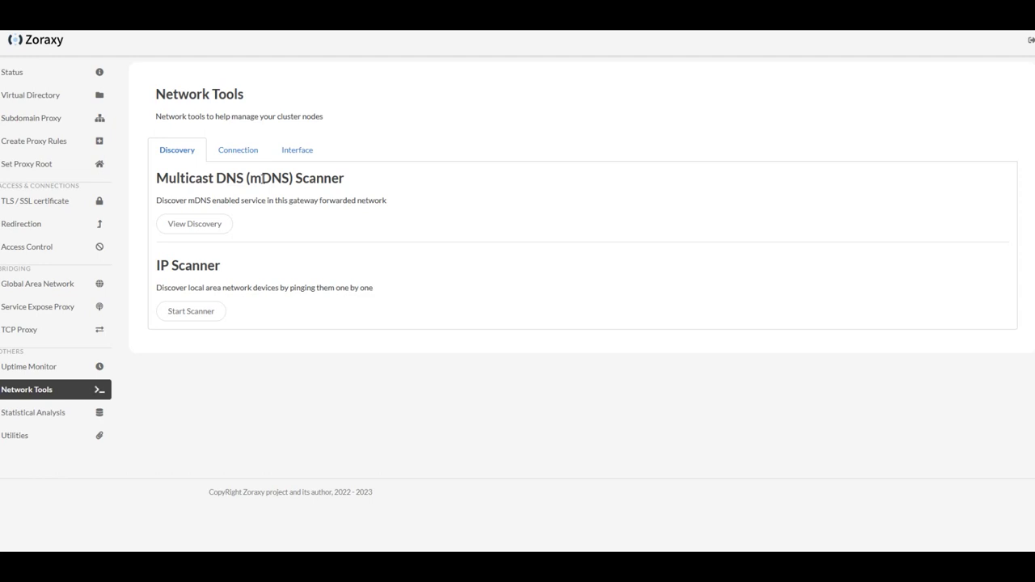
pyautogui.click(191, 229)
pyautogui.moveTo(259, 47); pyautogui.dragTo(578, 89)
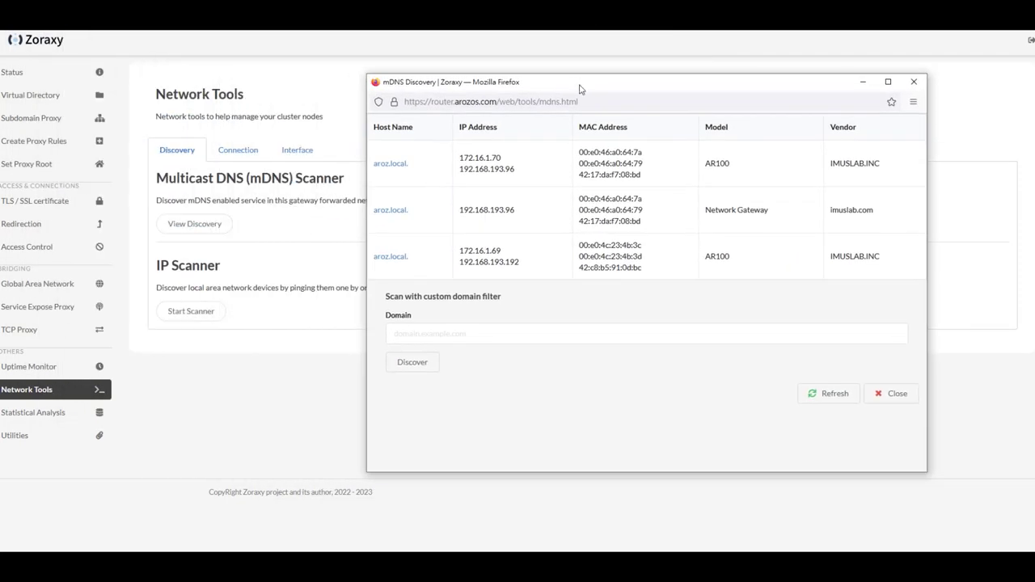
pyautogui.click(914, 83)
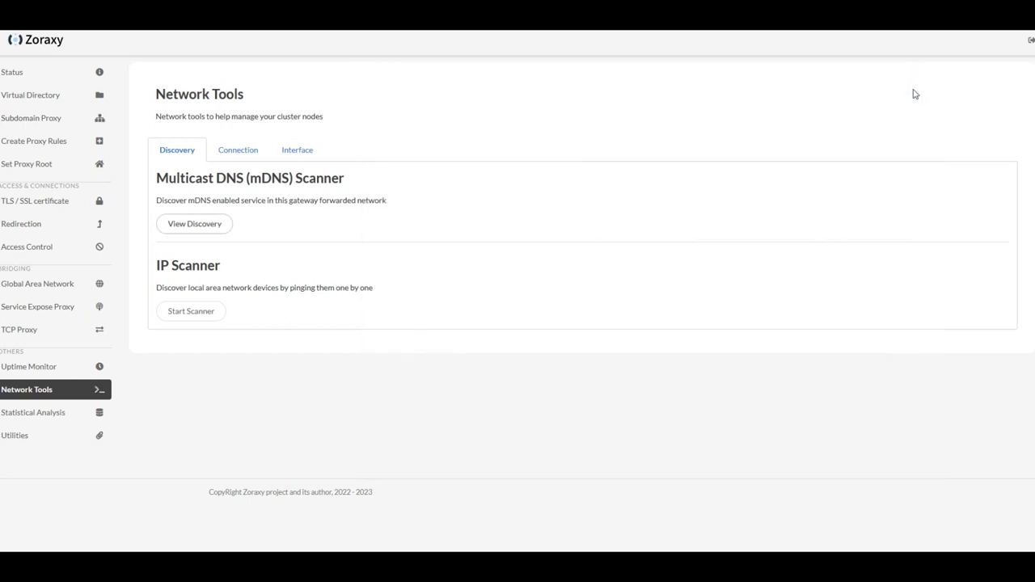
# Highlight and read the IP Scanner heading and description in the Network Tools discovery section.
pyautogui.moveTo(156, 267); pyautogui.dragTo(418, 289)
pyautogui.click(419, 291)
pyautogui.moveTo(156, 264); pyautogui.dragTo(391, 290)
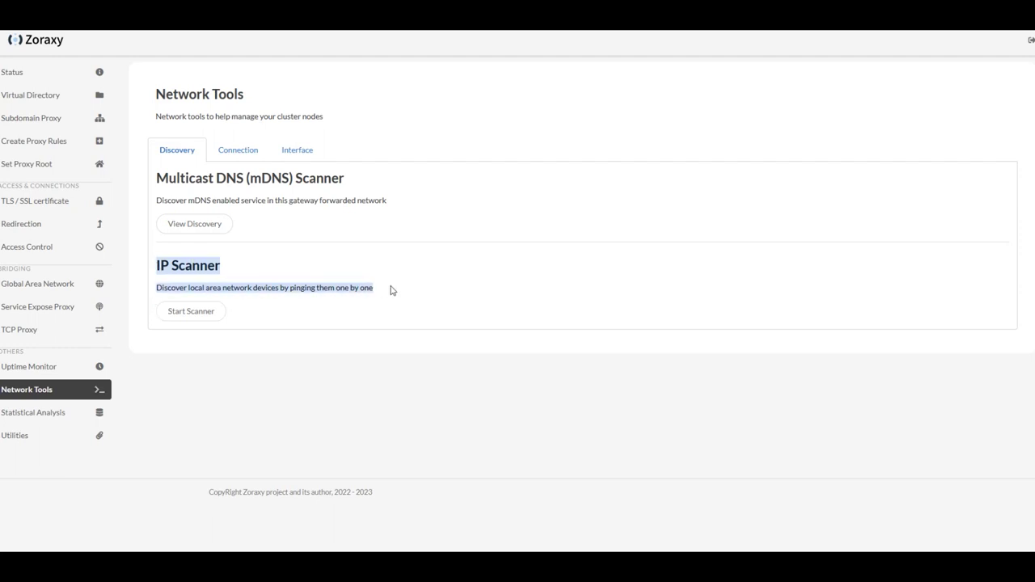
pyautogui.click(392, 289)
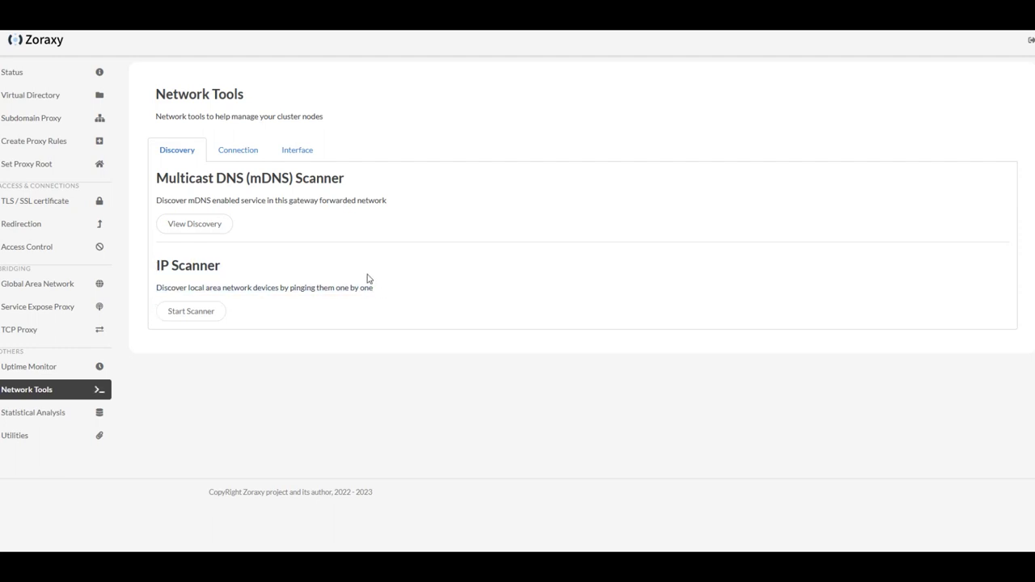
# Show the Network Tools connection section and read the Web SSH description.
pyautogui.click(256, 158)
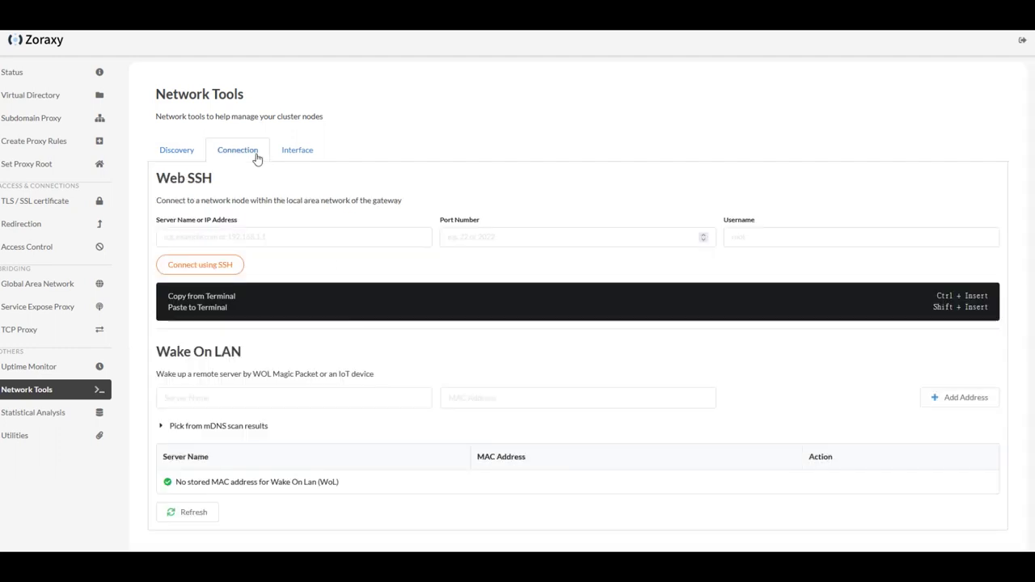
pyautogui.moveTo(156, 187); pyautogui.dragTo(422, 202)
pyautogui.click(423, 201)
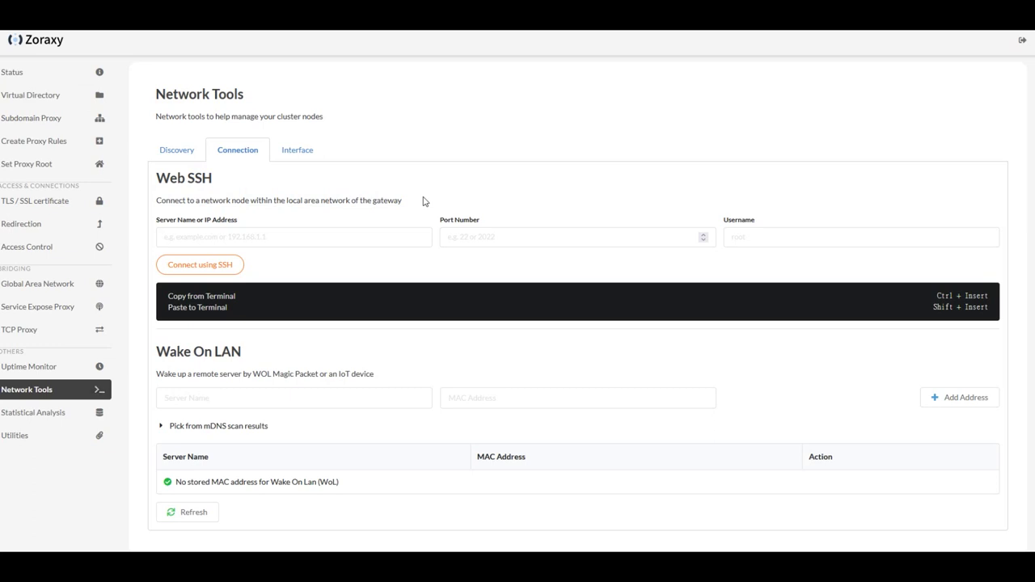
pyautogui.moveTo(160, 181); pyautogui.dragTo(467, 211)
pyautogui.click(466, 212)
# Copy the IP address 172.16.1.69 from the mDNS discovery results and close the results window.
pyautogui.click(192, 153)
pyautogui.click(208, 224)
pyautogui.moveTo(253, 6); pyautogui.dragTo(580, 100)
pyautogui.moveTo(433, 171); pyautogui.dragTo(475, 172)
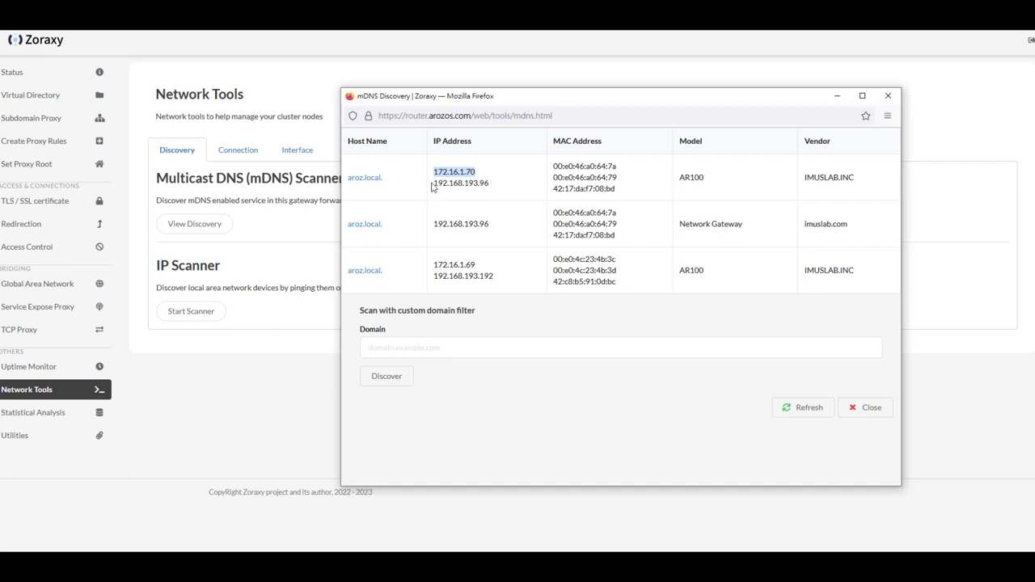
pyautogui.moveTo(435, 264); pyautogui.dragTo(476, 264)
pyautogui.hotkey('ctrl', 'c')
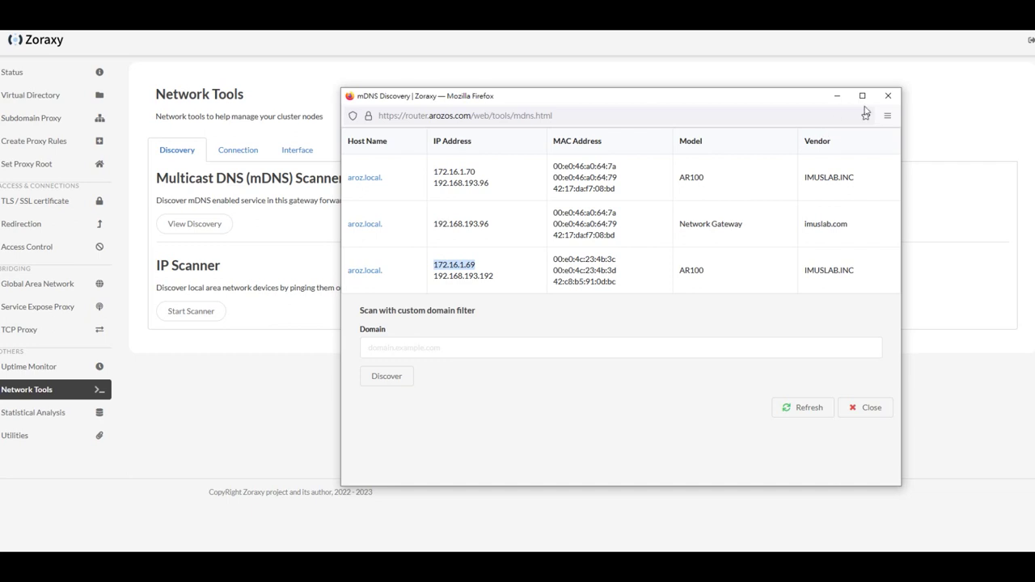
pyautogui.click(889, 97)
# Start a Web SSH connection to 172.16.1.69 with the username aroz, leaving the port number empty.
pyautogui.click(263, 150)
pyautogui.click(247, 236)
pyautogui.hotkey('ctrl', 'v')
pyautogui.click(497, 239)
pyautogui.click(732, 236)
pyautogui.write('aroz')
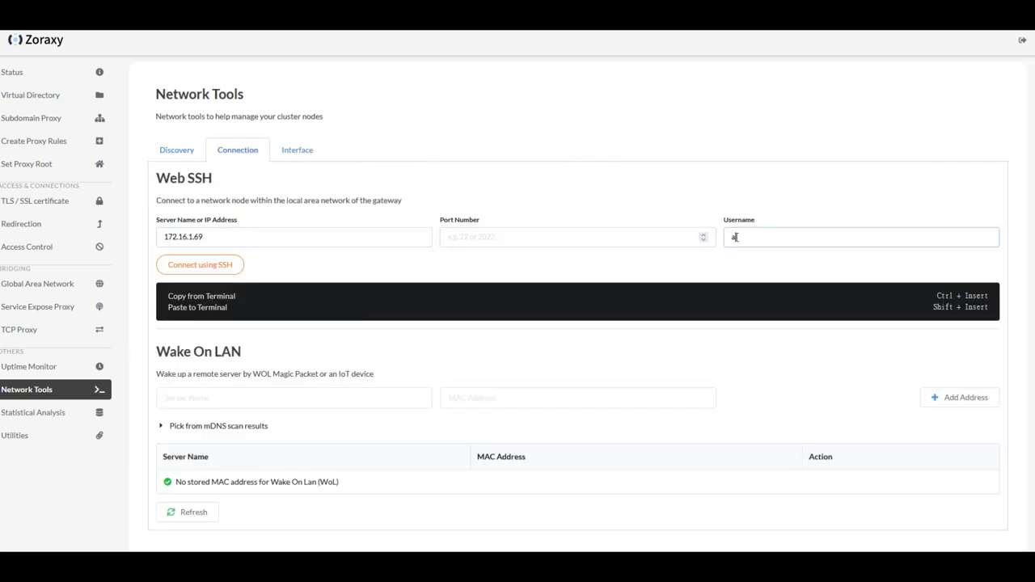
pyautogui.click(220, 270)
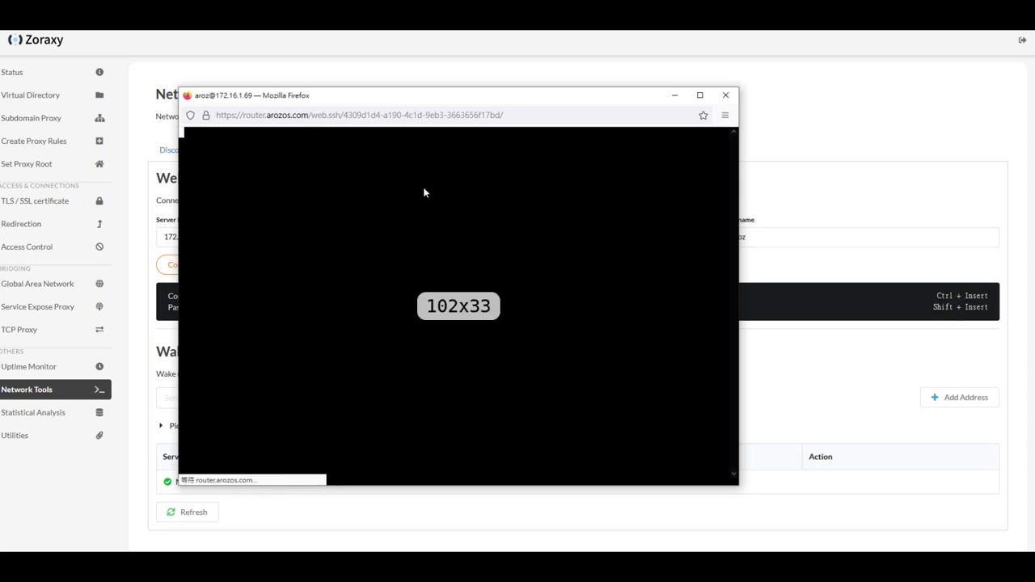
# Accept the host's key fingerprint with yes and log in to the SSH session with the account password.
pyautogui.write('yes')
pyautogui.press('Return')
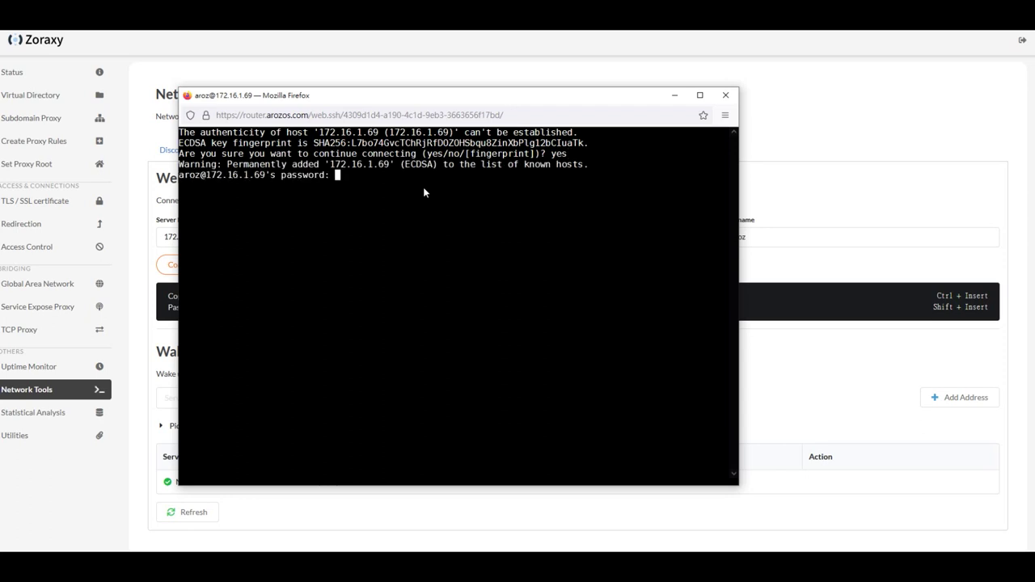
pyautogui.press('Return')
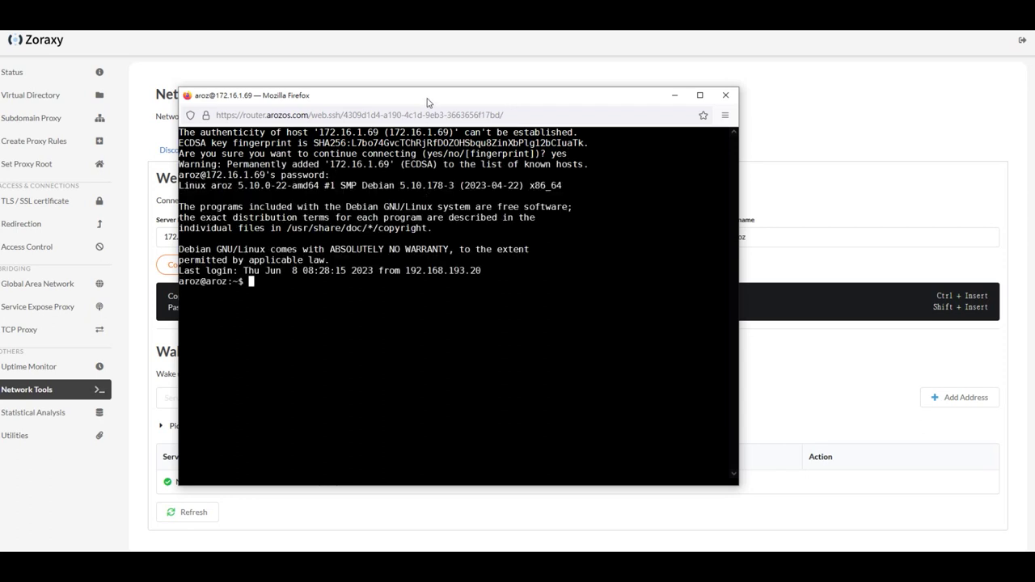
# Run top in the SSH terminal to view the remote host's running processes, then quit it.
pyautogui.moveTo(472, 95); pyautogui.dragTo(585, 64)
pyautogui.write('top')
pyautogui.press('Return')
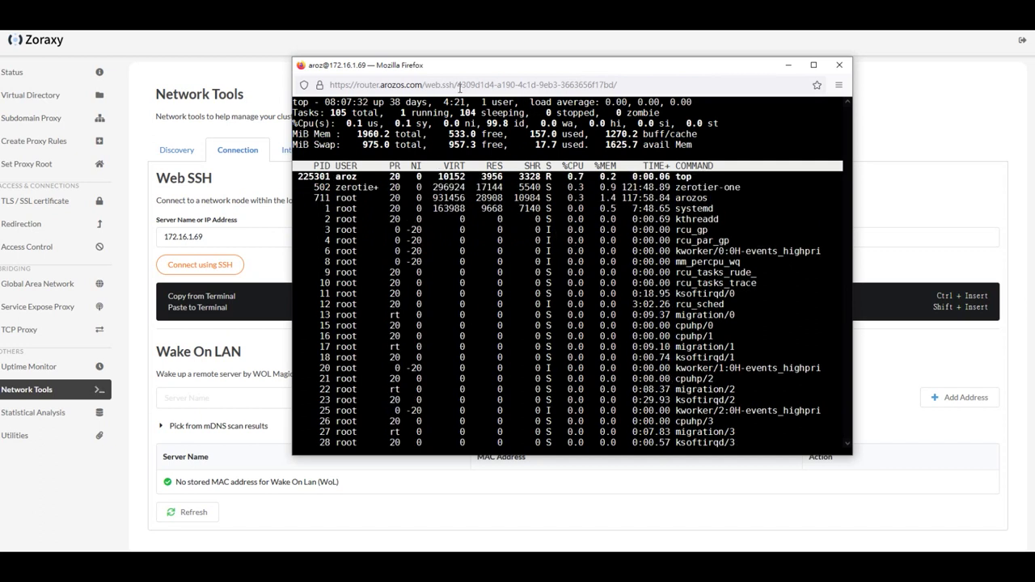
pyautogui.moveTo(555, 72); pyautogui.dragTo(571, 76)
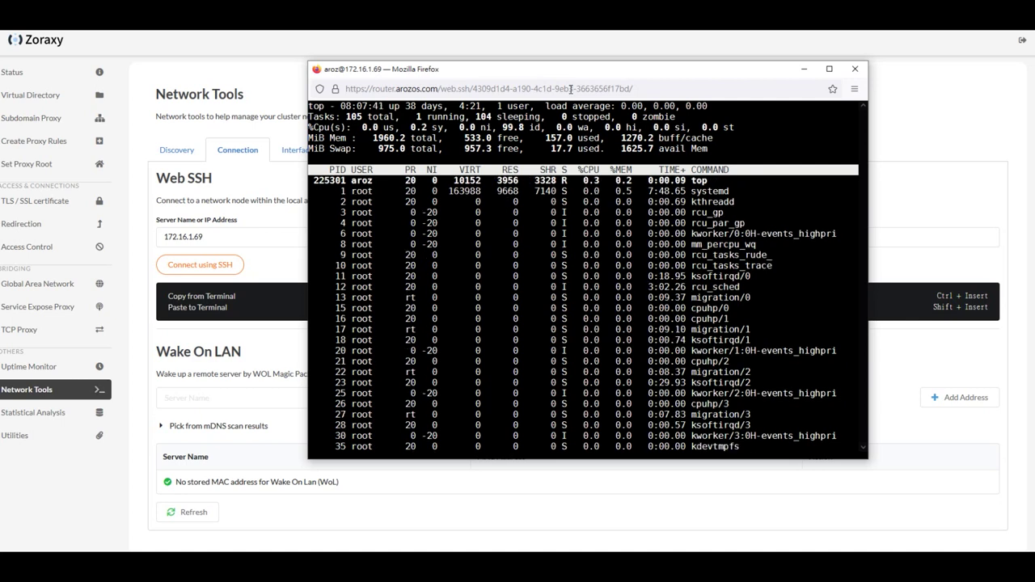
pyautogui.moveTo(566, 69); pyautogui.dragTo(594, 79)
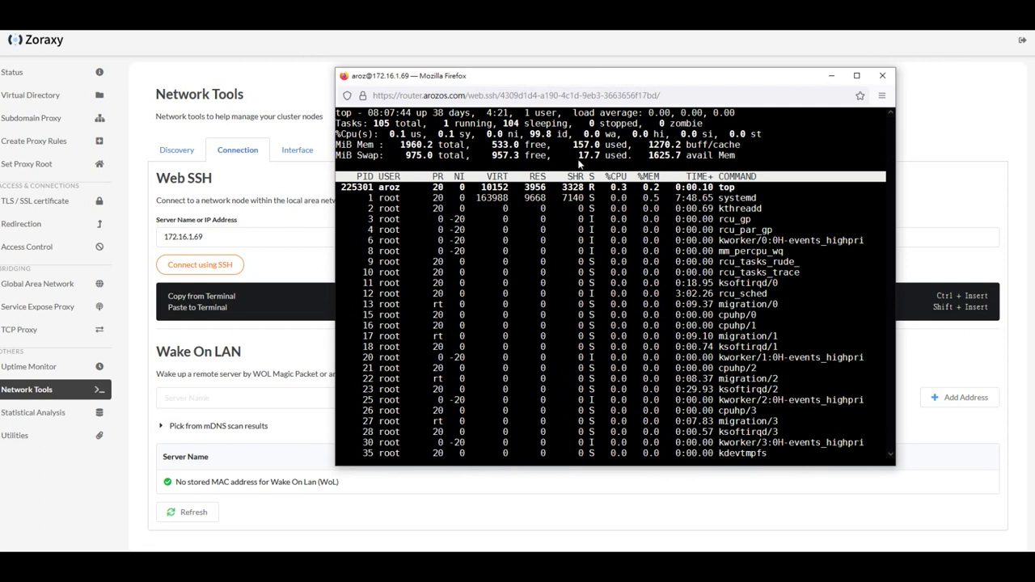
pyautogui.write('q')
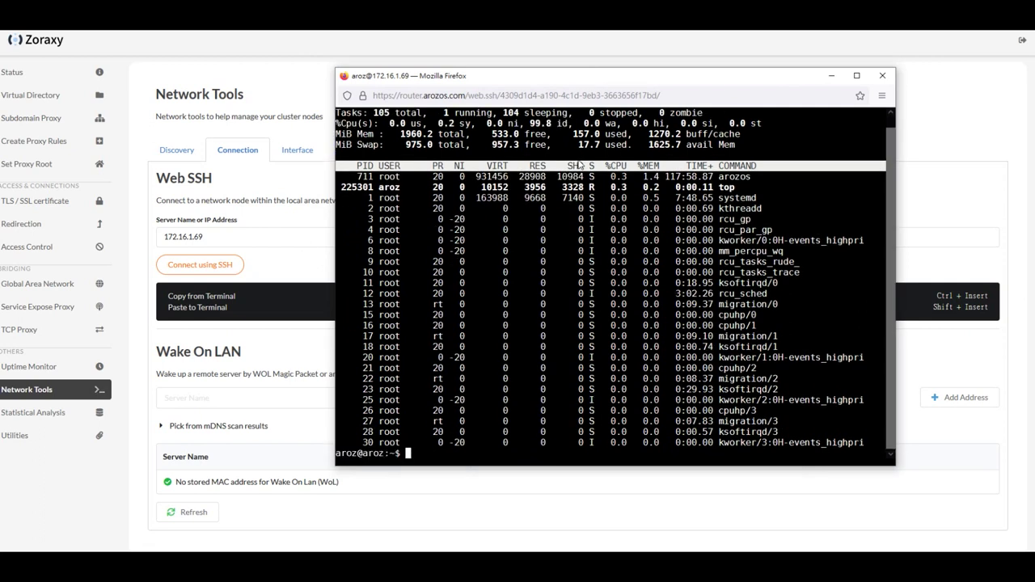
# End the SSH session with exit and close the terminal window.
pyautogui.write('exit')
pyautogui.press('Return')
pyautogui.click(881, 75)
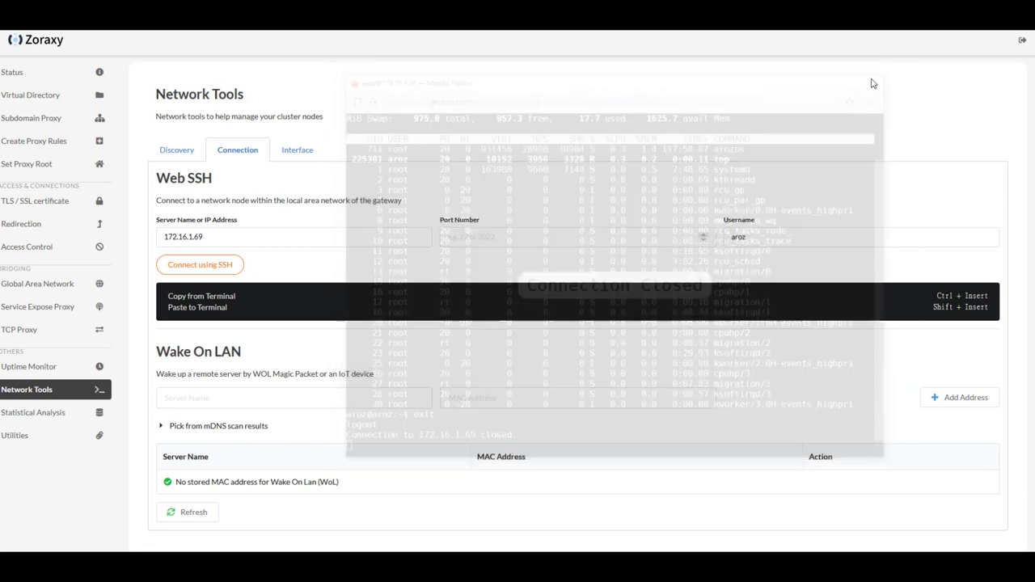
# Try to add a Wake On LAN address with the server name and MAC address left empty.
pyautogui.scroll(-1, 499, 280)
pyautogui.click(336, 346)
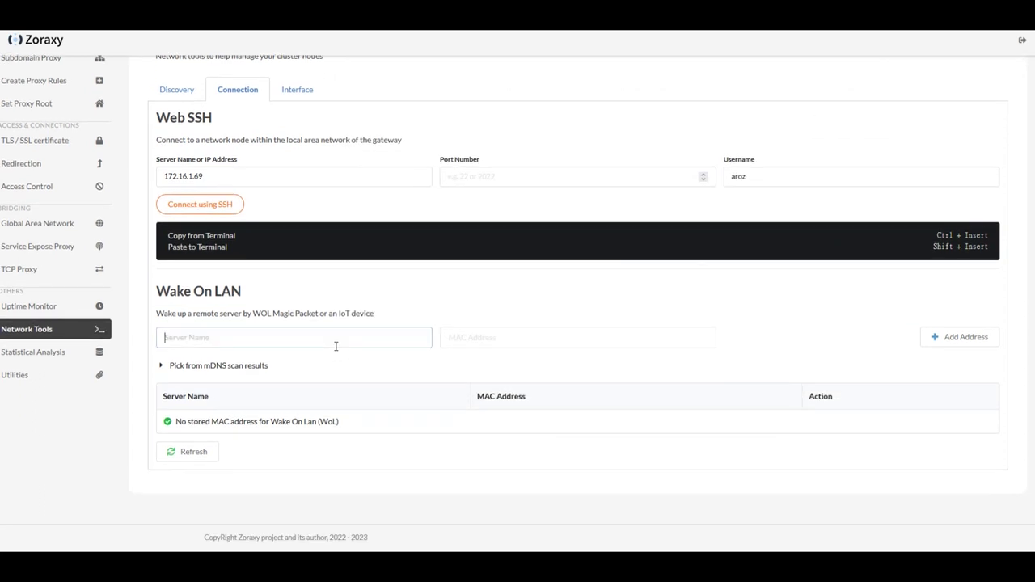
pyautogui.click(935, 340)
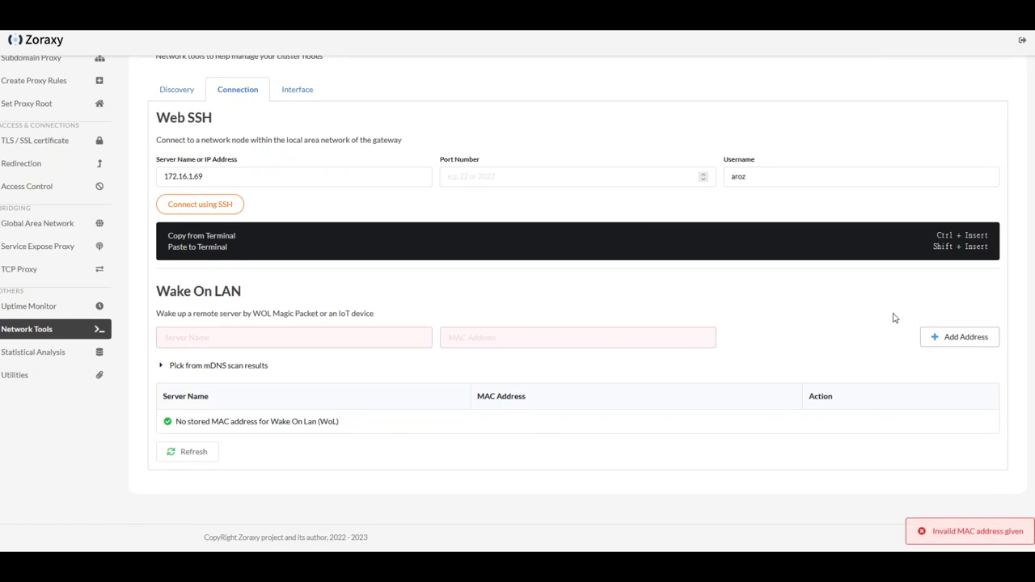
# Browse the servers offered by the mDNS scan results under Wake On LAN without selecting one, and highlight the section heading.
pyautogui.click(247, 366)
pyautogui.scroll(-1, 274, 347)
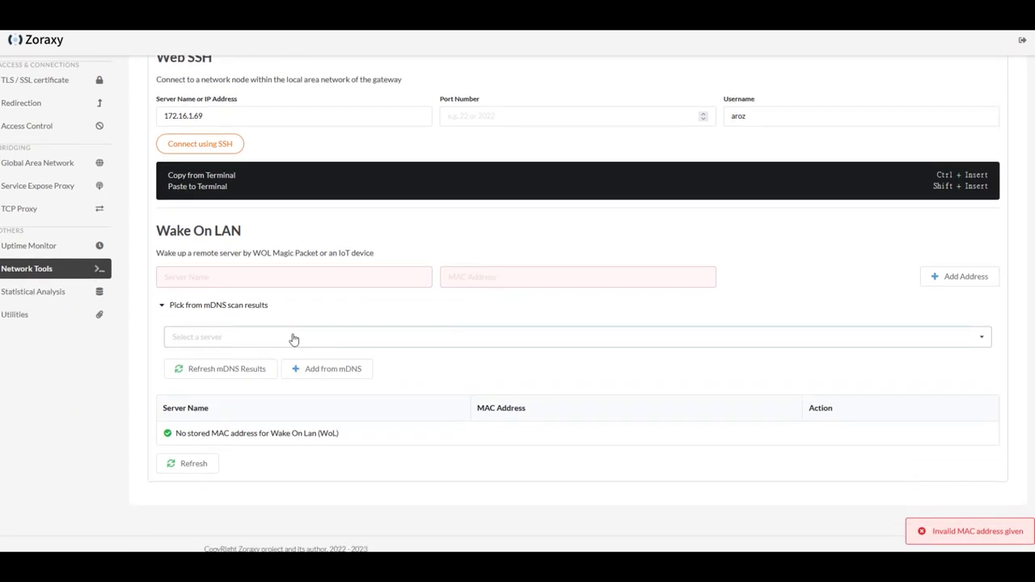
pyautogui.click(294, 337)
pyautogui.scroll(-3, 293, 389)
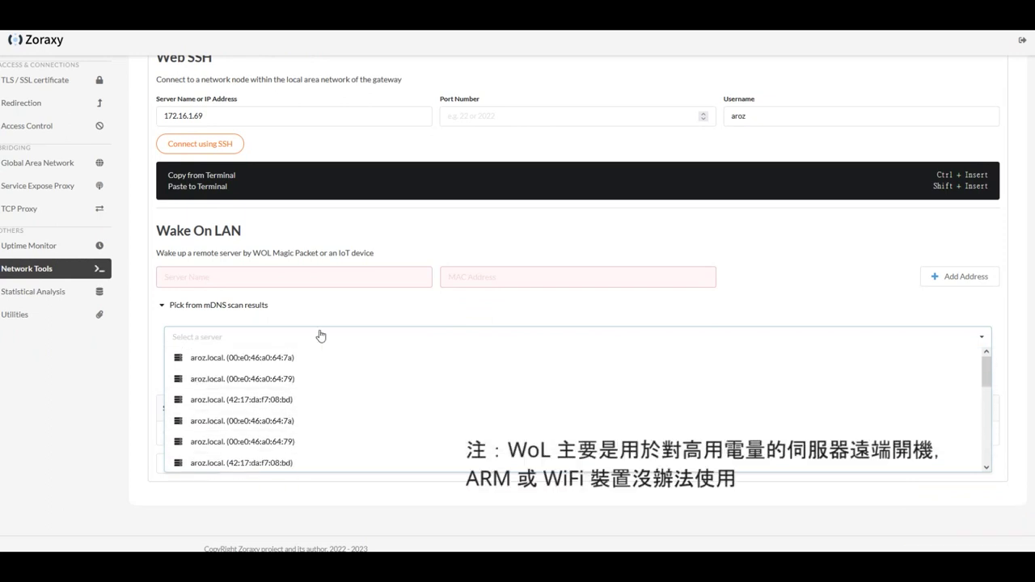
pyautogui.click(346, 302)
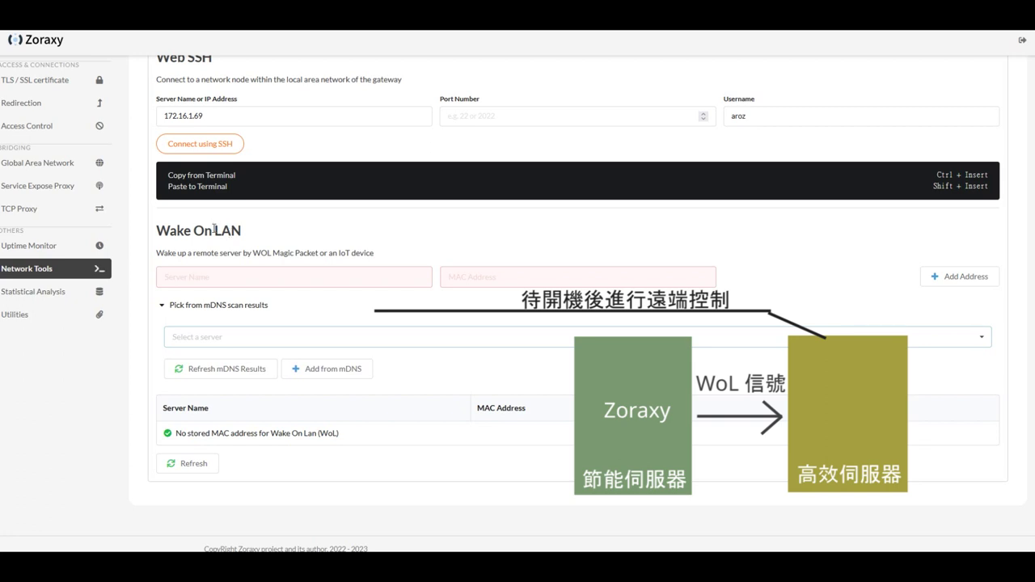
pyautogui.moveTo(159, 232); pyautogui.dragTo(273, 236)
pyautogui.click(273, 236)
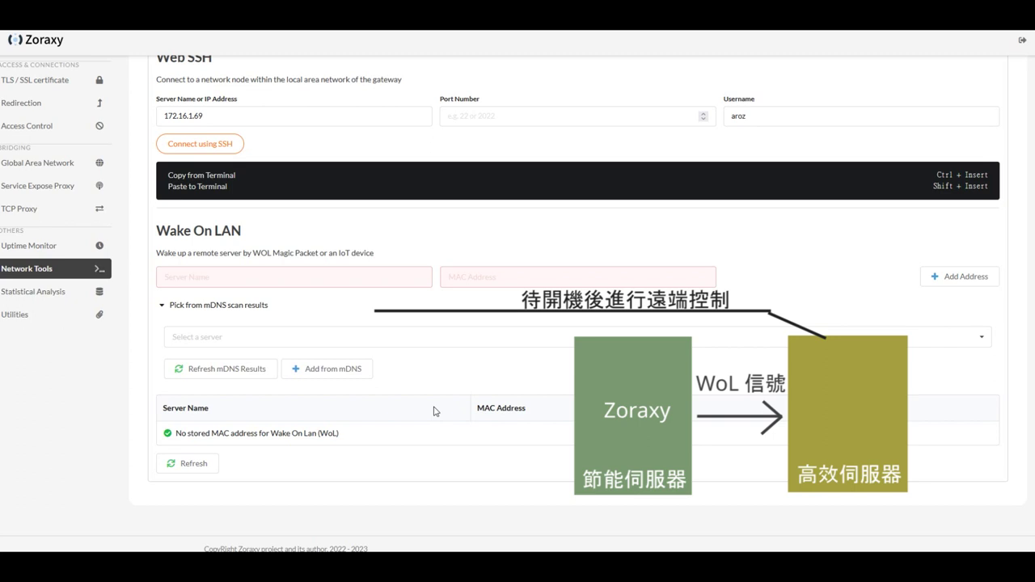
# View the list of network interfaces installed on the host in Network Tools.
pyautogui.scroll(3, 434, 410)
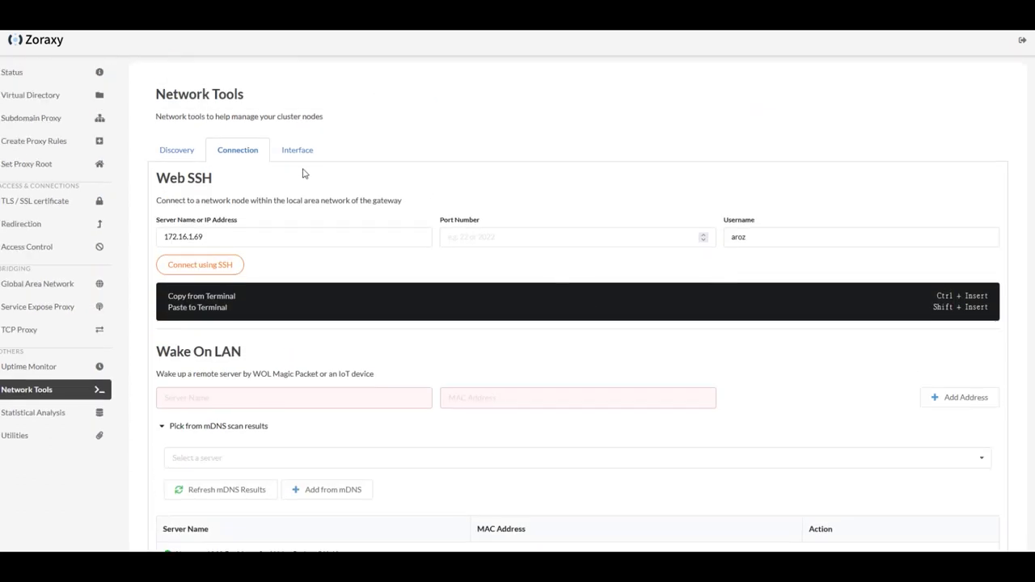
pyautogui.click(297, 152)
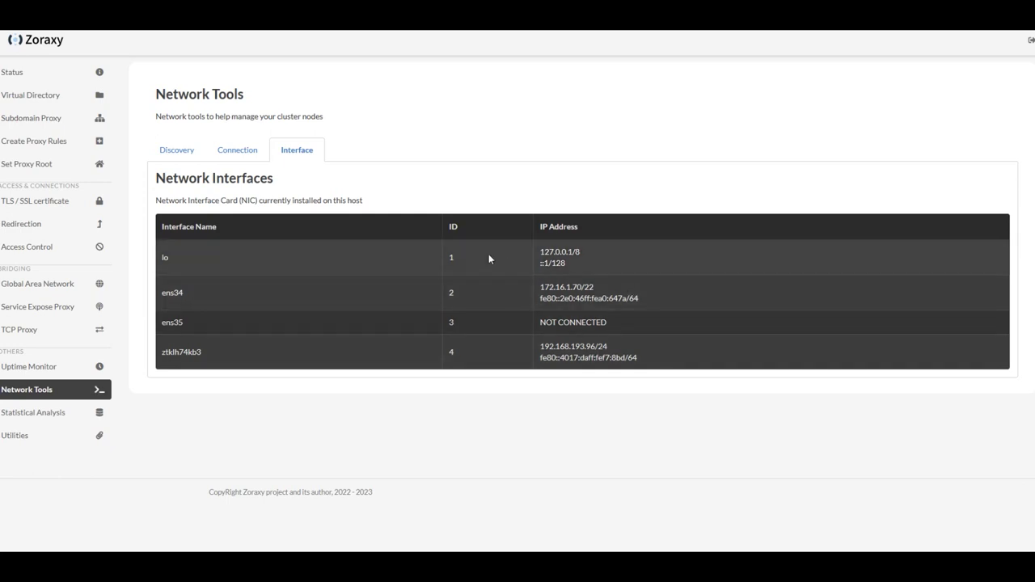
# Open Statistical Analysis and review the forward traffic types, visitor countries and request IP version charts.
pyautogui.click(79, 412)
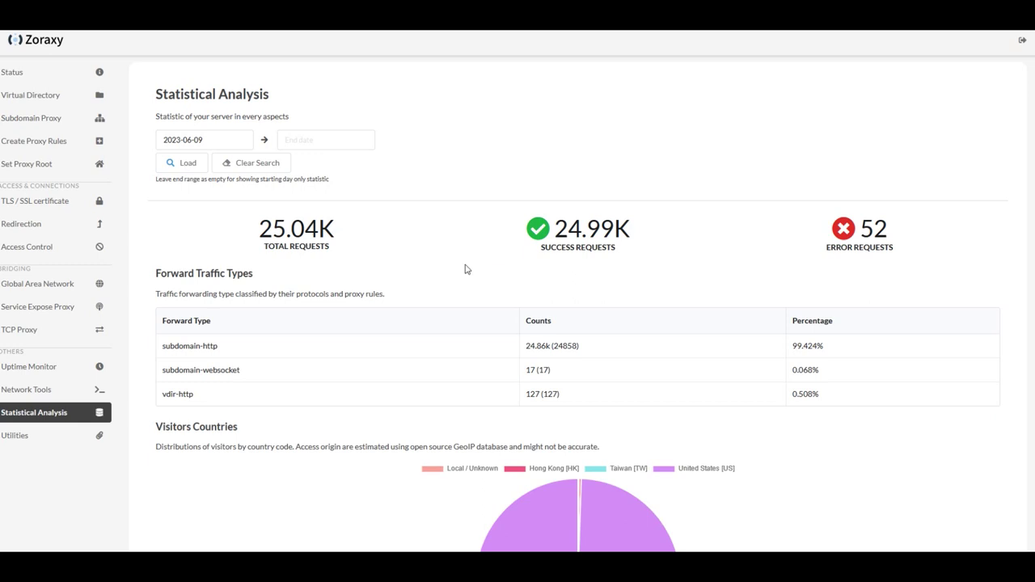
pyautogui.scroll(-3, 468, 274)
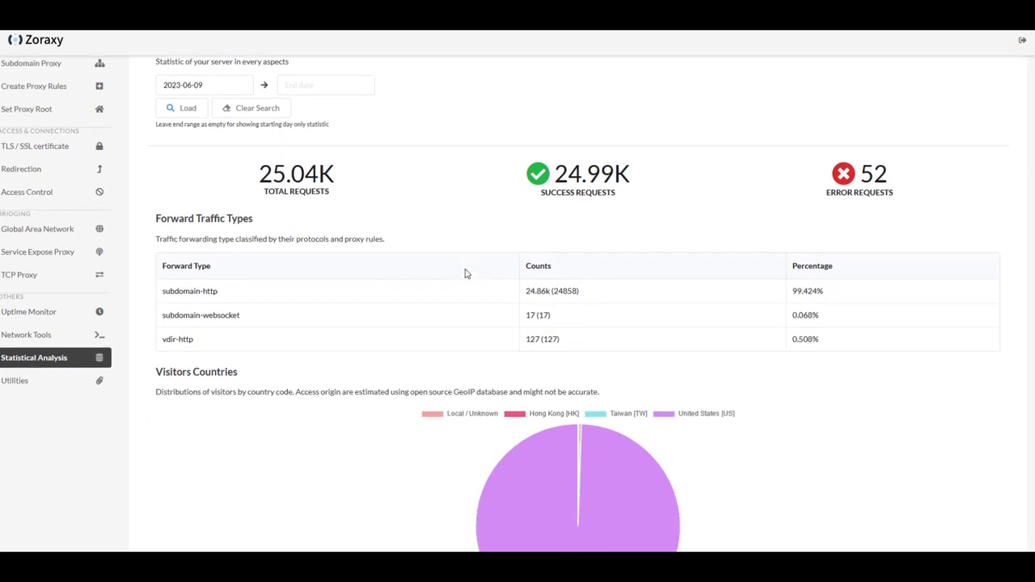
pyautogui.scroll(-3, 465, 274)
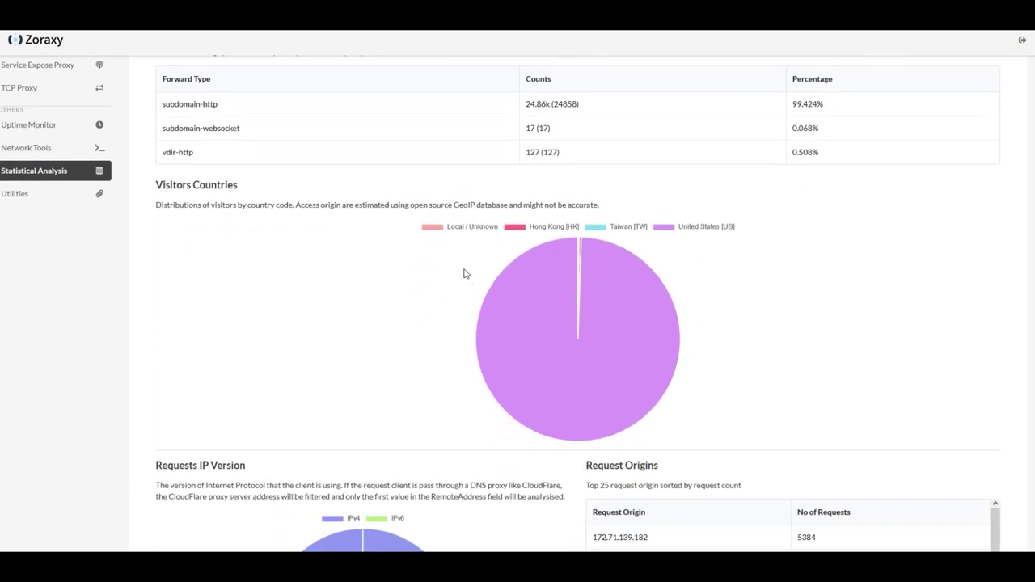
pyautogui.scroll(-6, 345, 266)
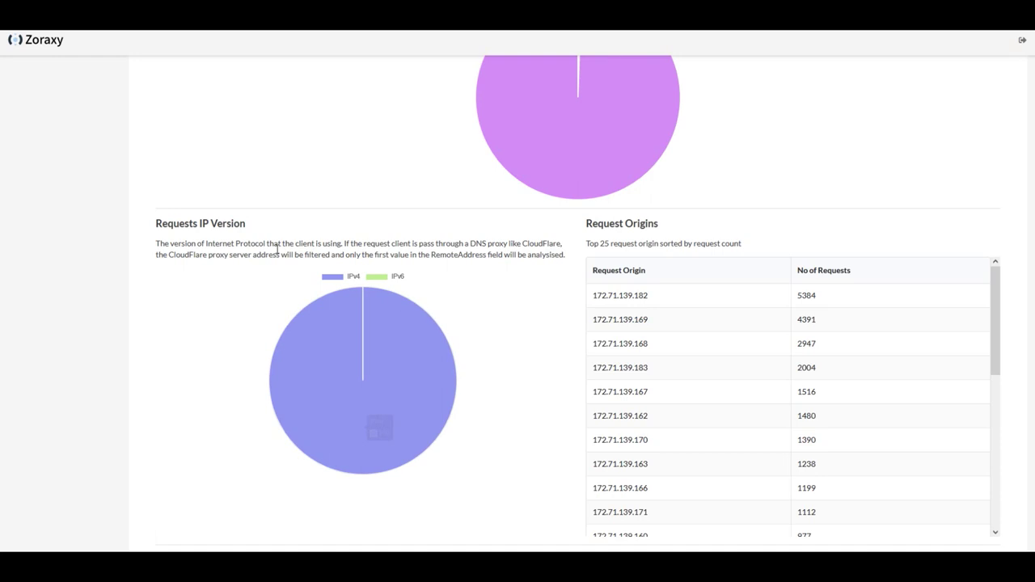
pyautogui.scroll(-6, 547, 261)
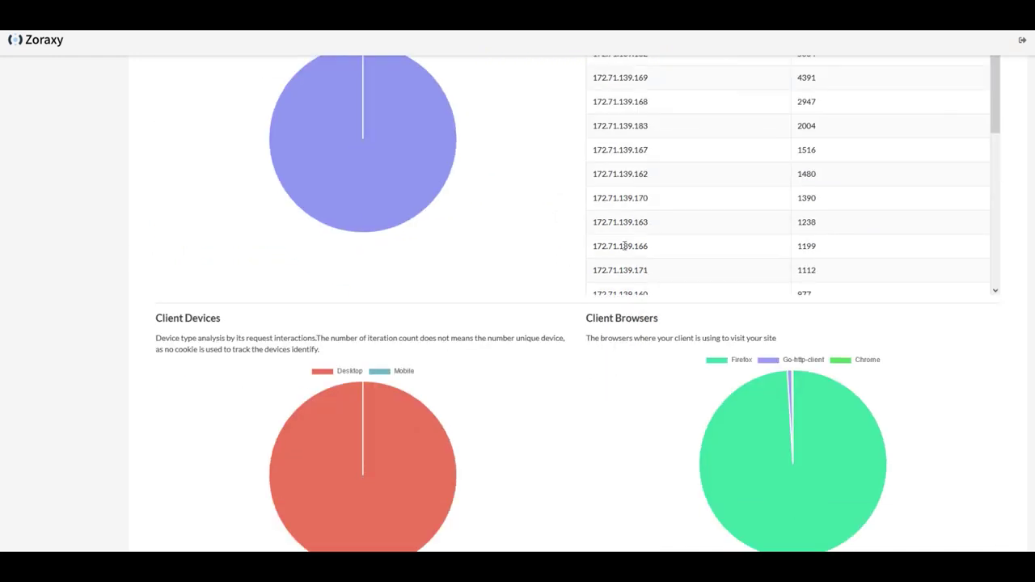
pyautogui.scroll(-5, 663, 241)
# Examine the Request Origins table of the top 25 origins sorted by request count.
pyautogui.scroll(5, 686, 240)
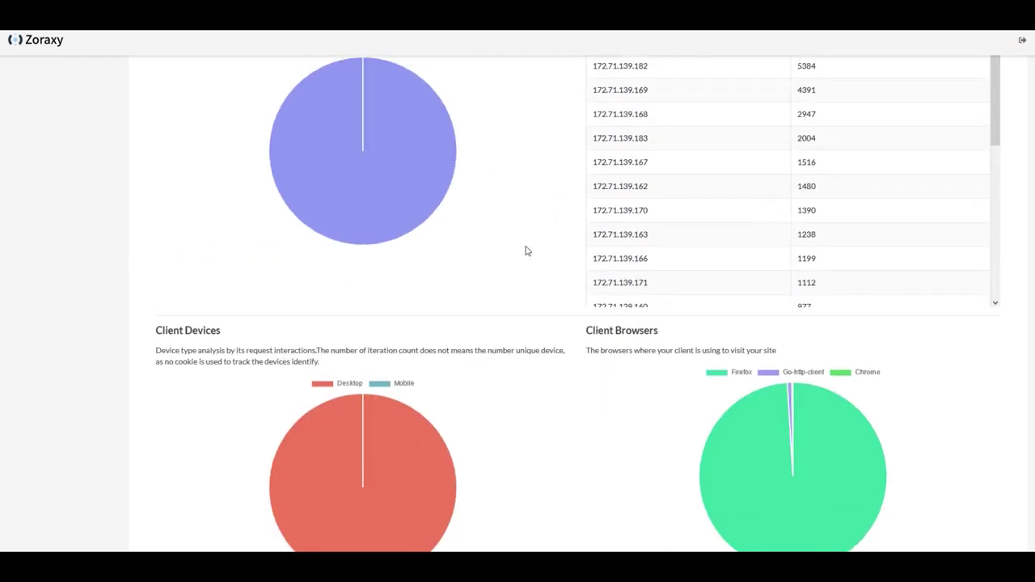
pyautogui.scroll(2, 534, 250)
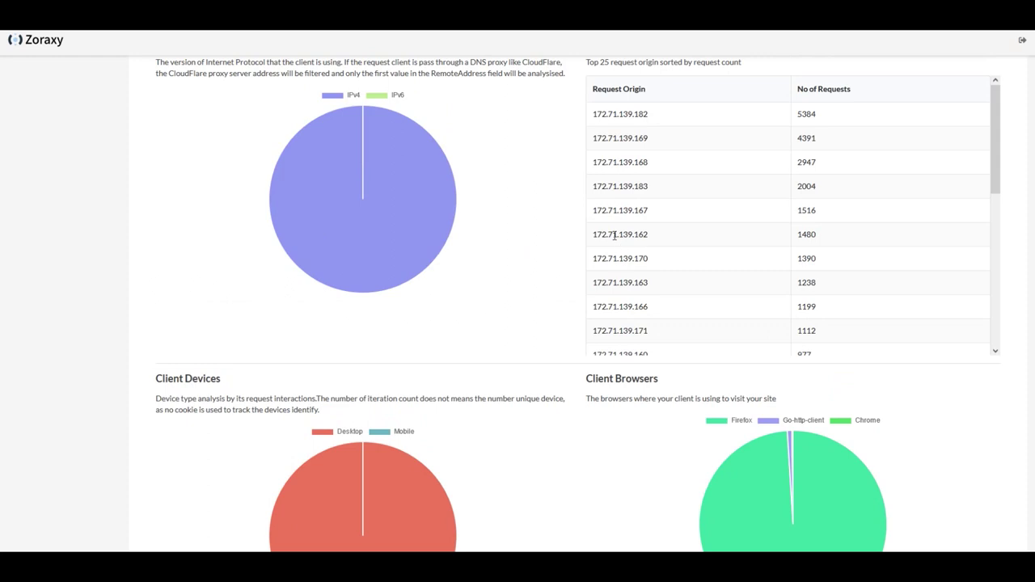
pyautogui.scroll(1, 614, 235)
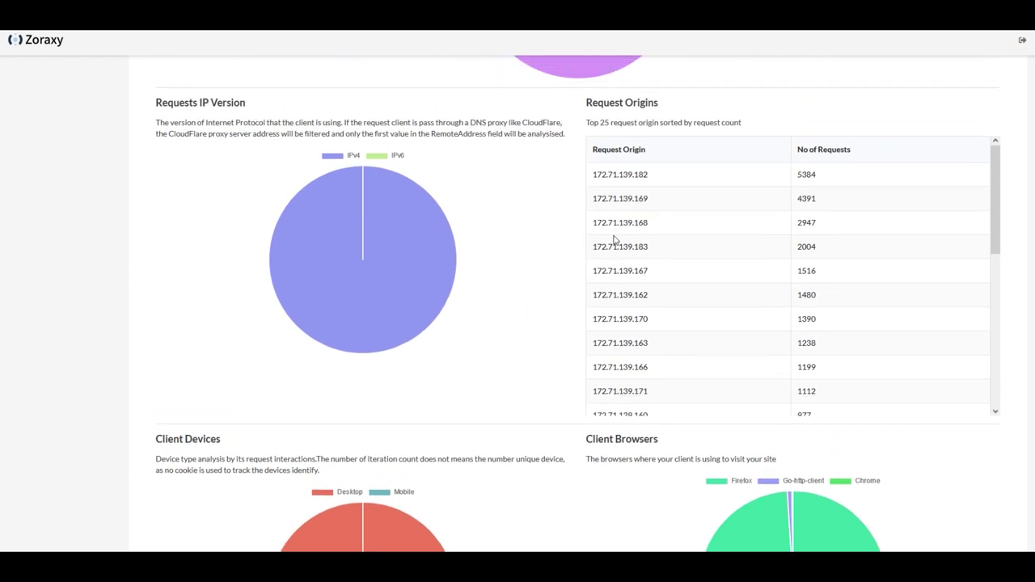
pyautogui.scroll(-3, 627, 291)
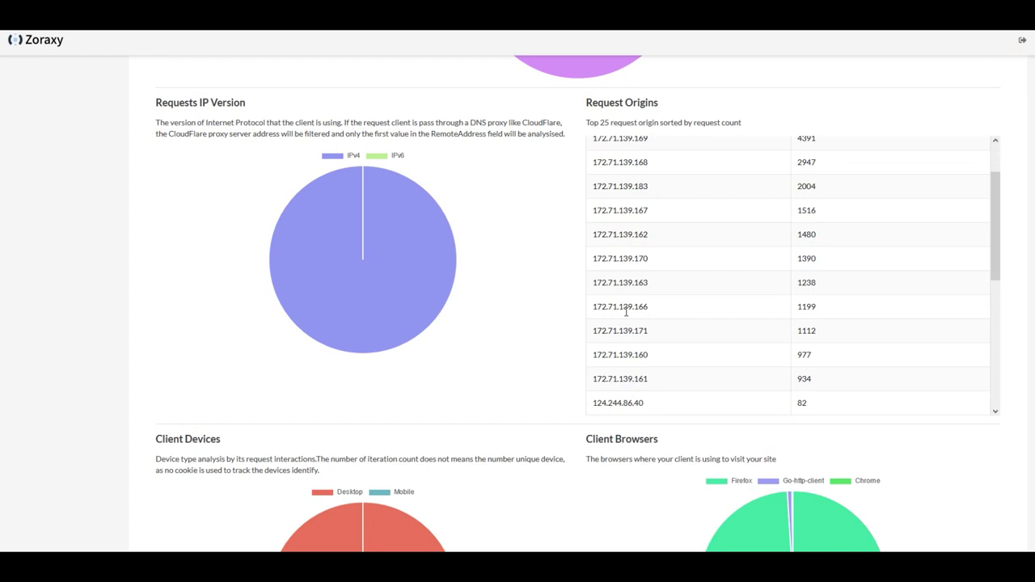
pyautogui.scroll(4, 626, 310)
# Inspect the Client Devices, Client Browsers and Client OS charts, checking the Firefox slice.
pyautogui.scroll(-5, 562, 306)
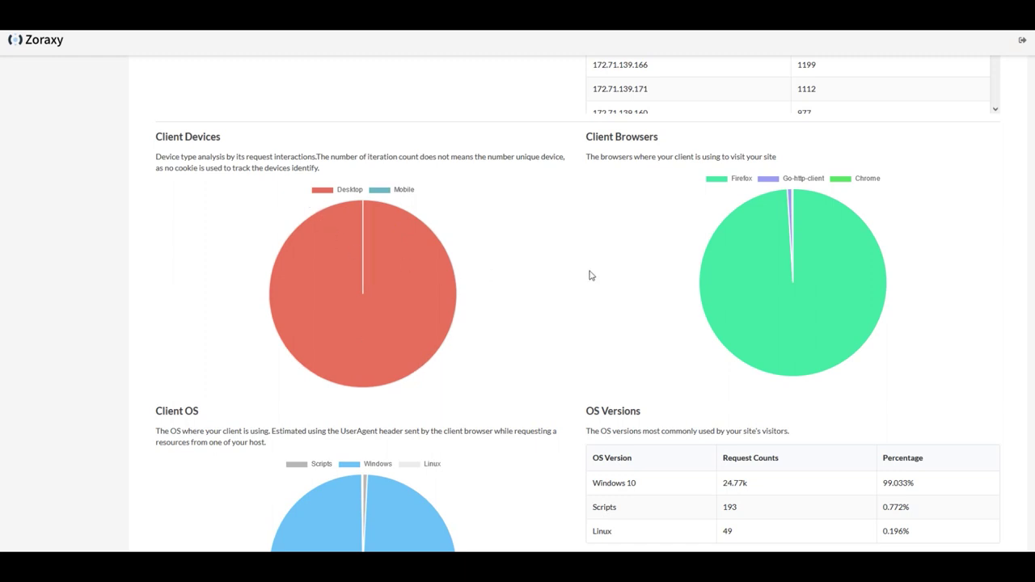
pyautogui.moveTo(860, 237)
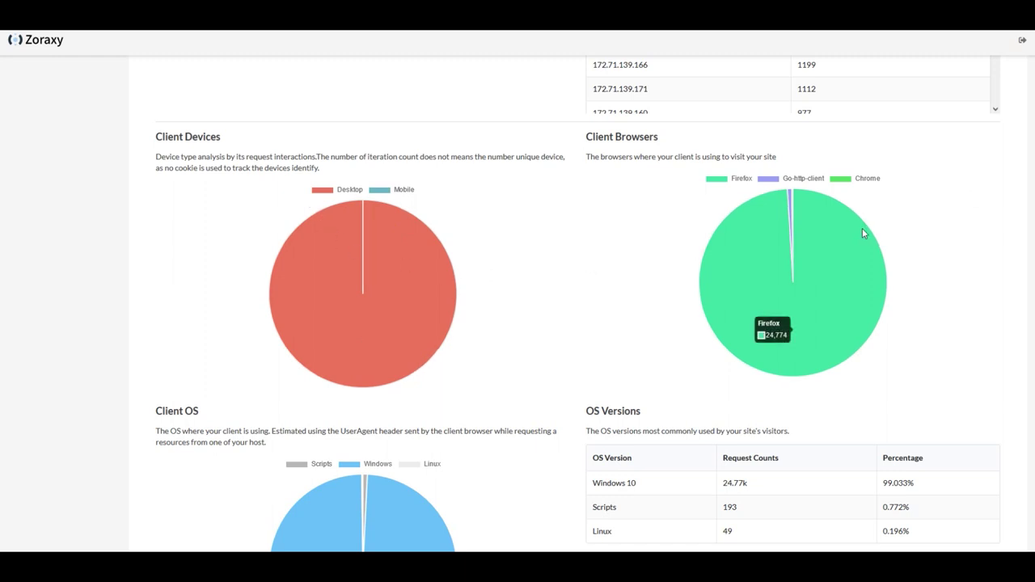
pyautogui.scroll(-3, 862, 233)
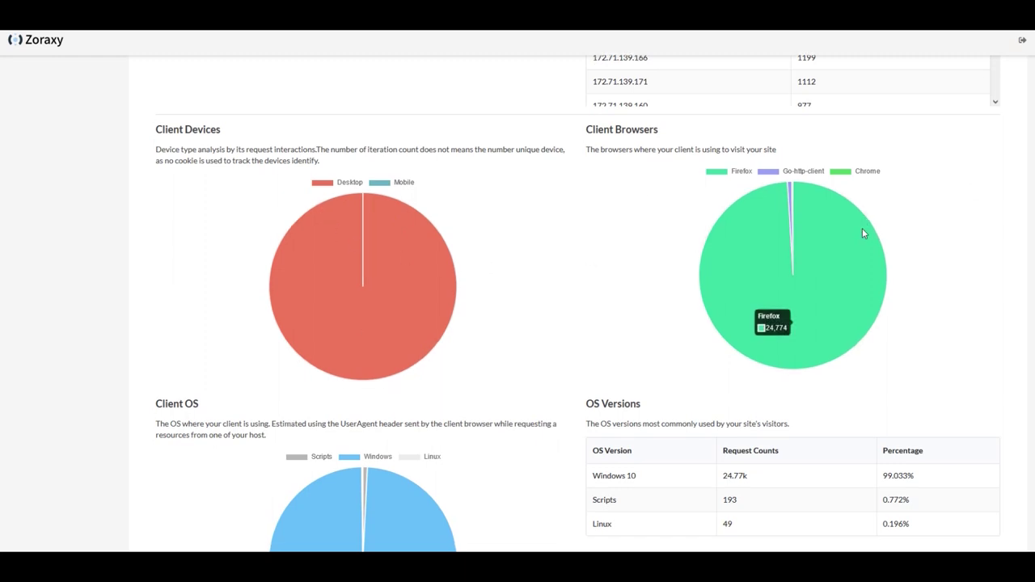
# Examine the Request File Types chart and read through the whole Referring Sites table.
pyautogui.scroll(-6, 863, 233)
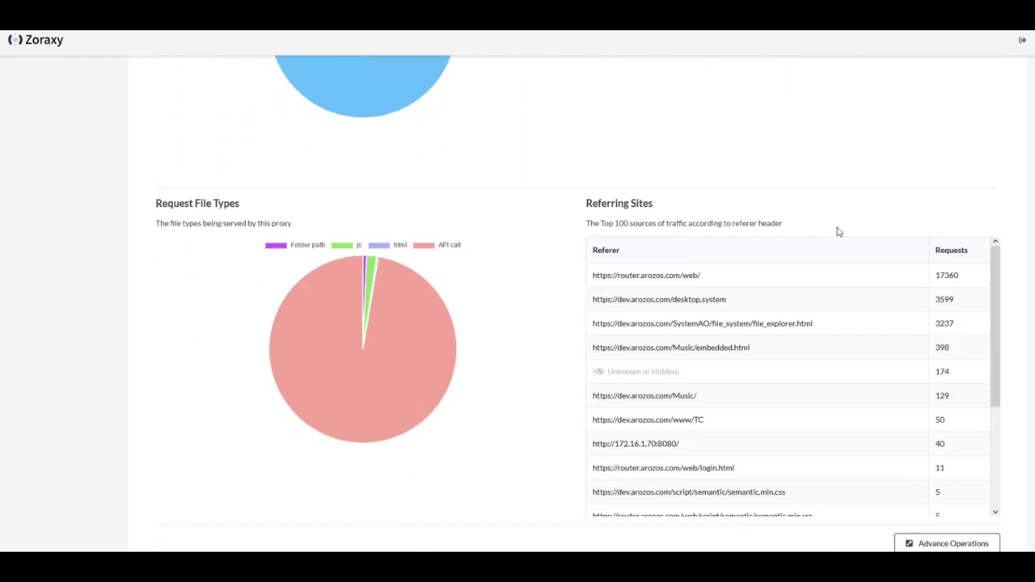
pyautogui.scroll(-1, 574, 307)
pyautogui.scroll(-2, 744, 318)
pyautogui.scroll(2, 745, 317)
pyautogui.scroll(1, 743, 317)
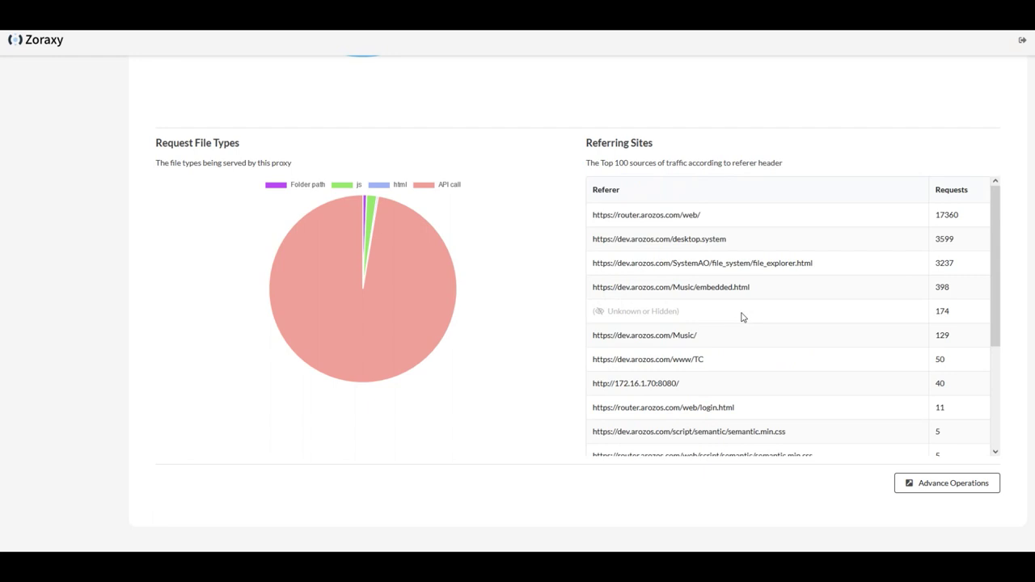
pyautogui.scroll(-3, 742, 317)
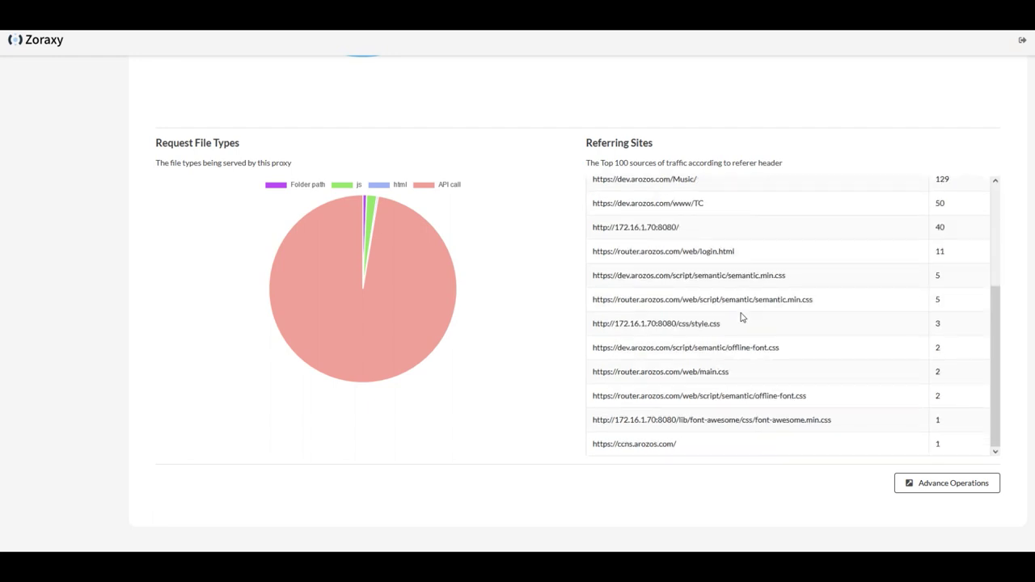
pyautogui.scroll(-1, 528, 345)
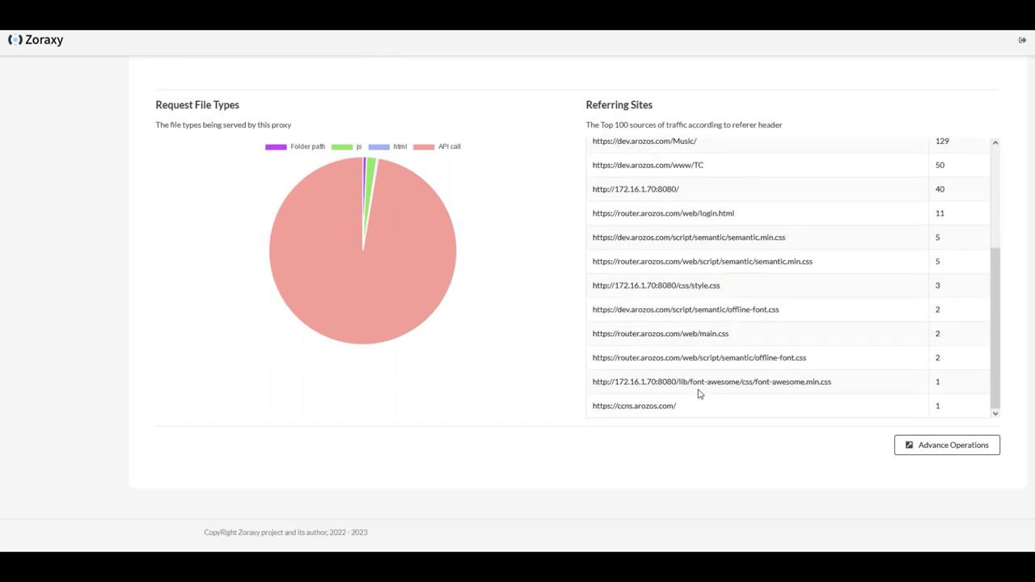
# View the advance statistics operations for export and reset, and dismiss them without running any.
pyautogui.click(921, 454)
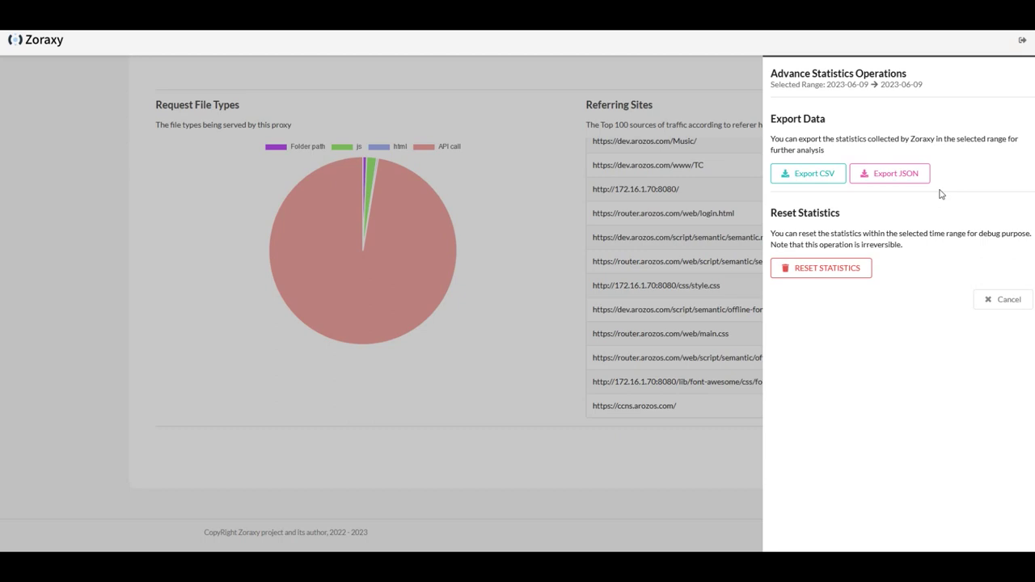
pyautogui.click(550, 273)
# Open Utilities and review the password change form, the SMTP settings for password recovery and the IP Address to CIDR converters.
pyautogui.scroll(15, 547, 271)
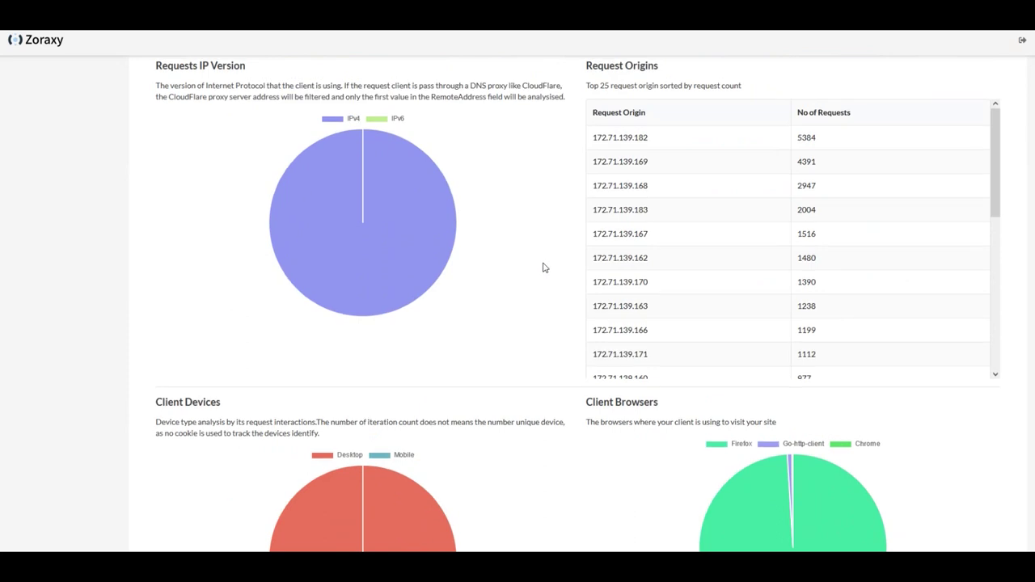
pyautogui.scroll(5, 541, 266)
pyautogui.click(55, 159)
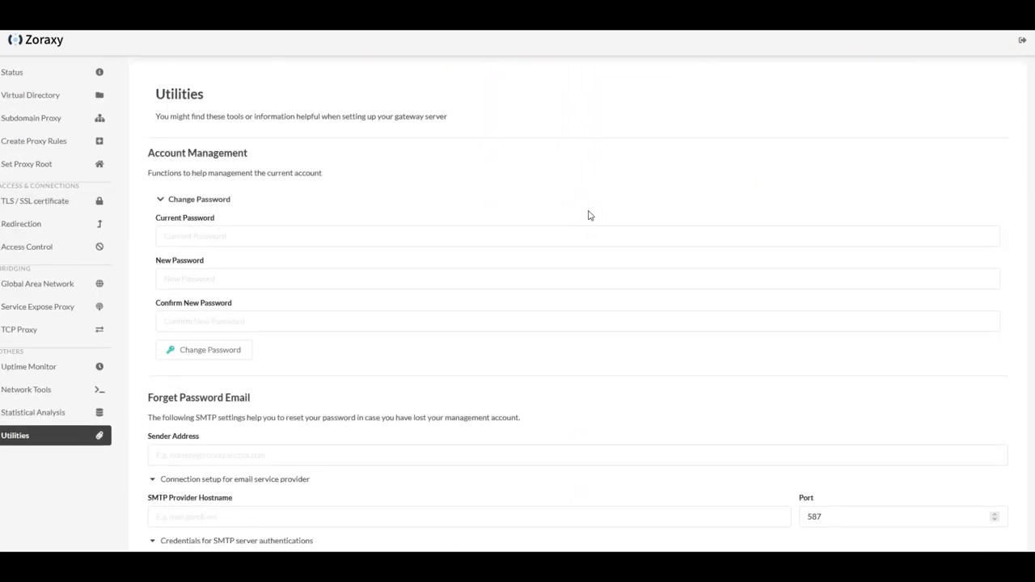
pyautogui.scroll(-4, 589, 214)
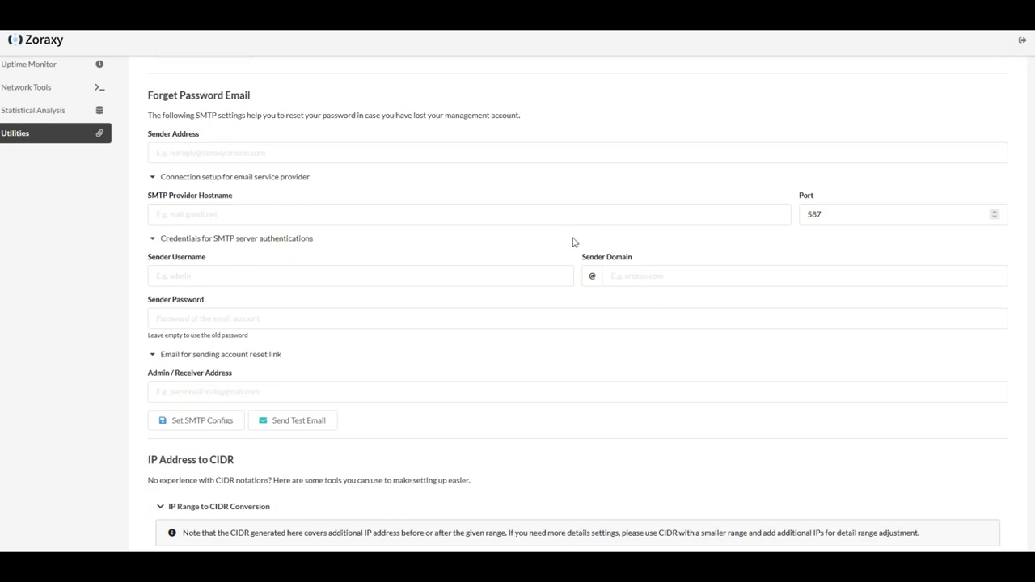
pyautogui.scroll(-3, 572, 242)
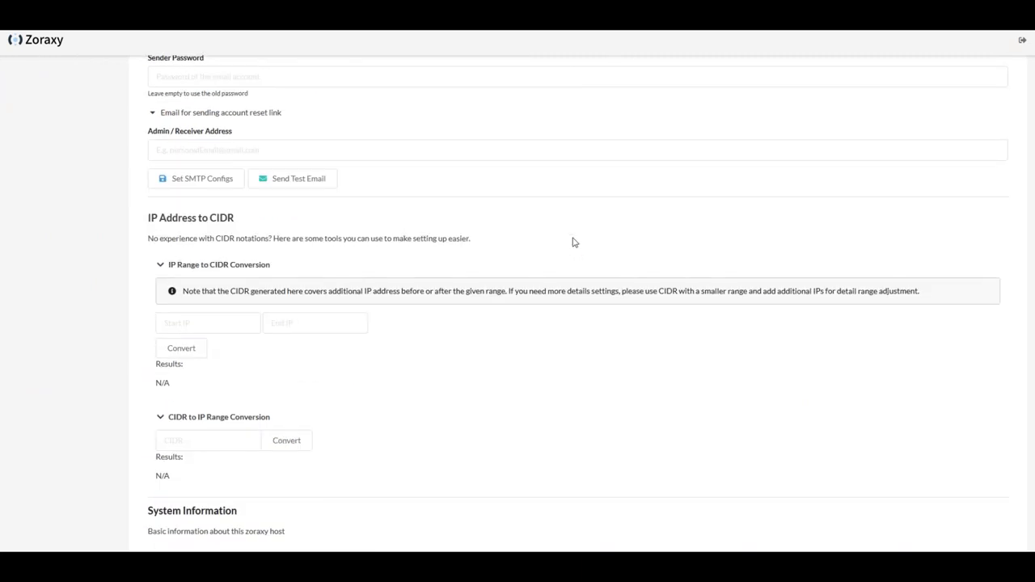
pyautogui.scroll(-1, 572, 242)
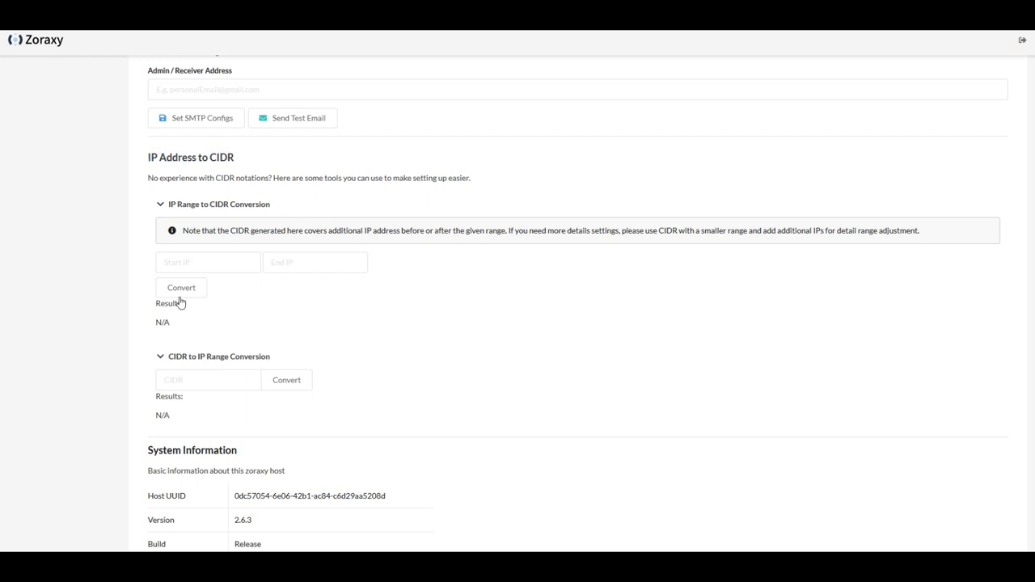
# Examine the System Information section about the Zoraxy host, highlighting its details and clearing the highlight.
pyautogui.scroll(-3, 226, 280)
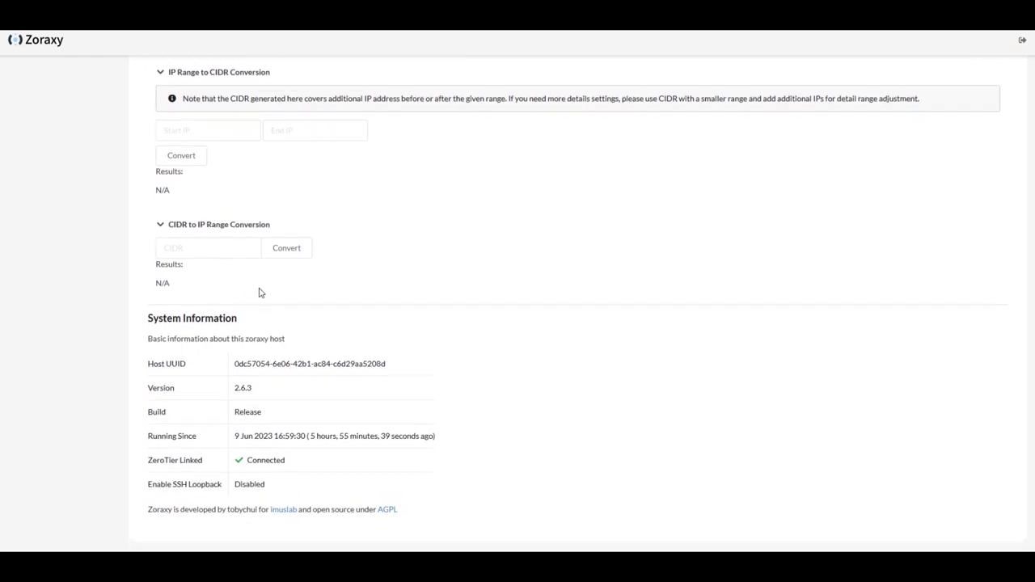
pyautogui.moveTo(148, 266); pyautogui.dragTo(397, 432)
pyautogui.click(399, 435)
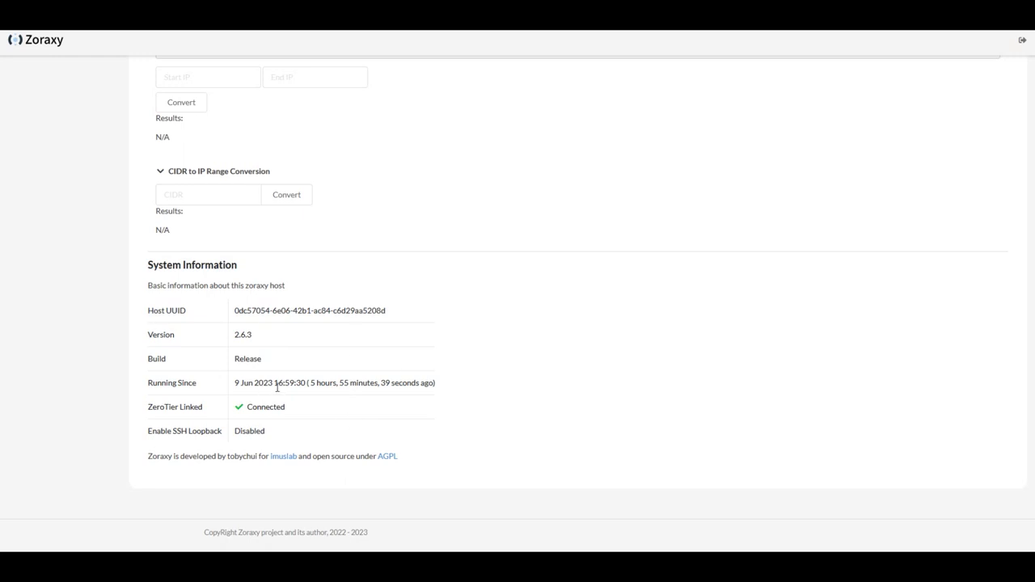
# Return to the Status page and review the traffic graph, basic settings and statistic overview.
pyautogui.scroll(10, 282, 370)
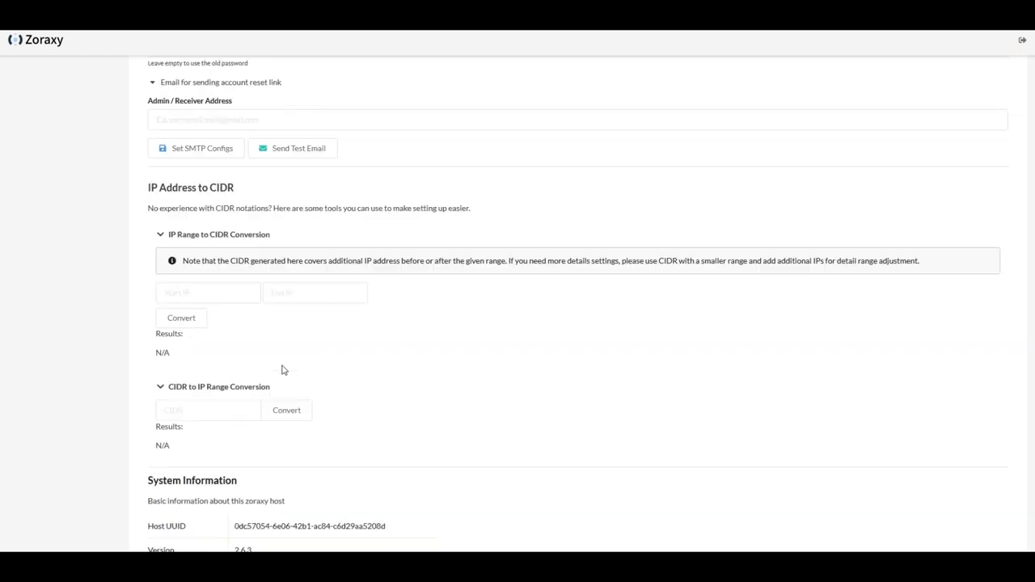
pyautogui.click(69, 70)
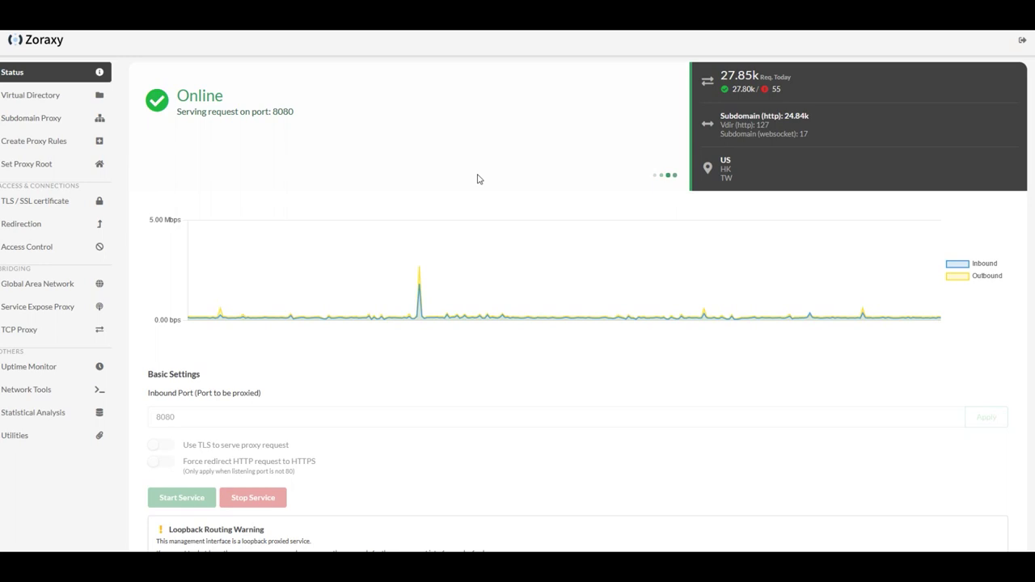
pyautogui.scroll(-5, 477, 179)
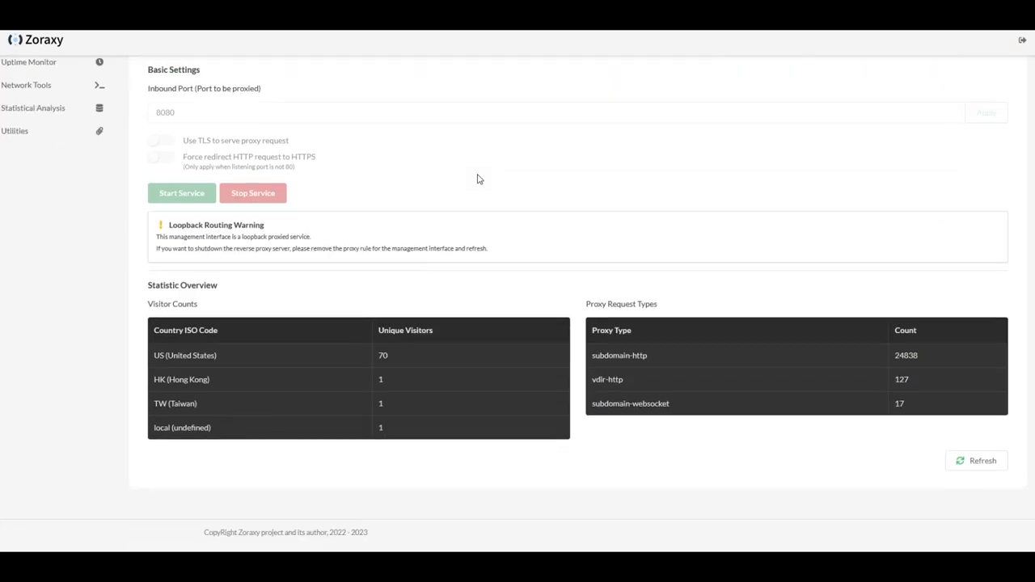
pyautogui.scroll(5, 477, 178)
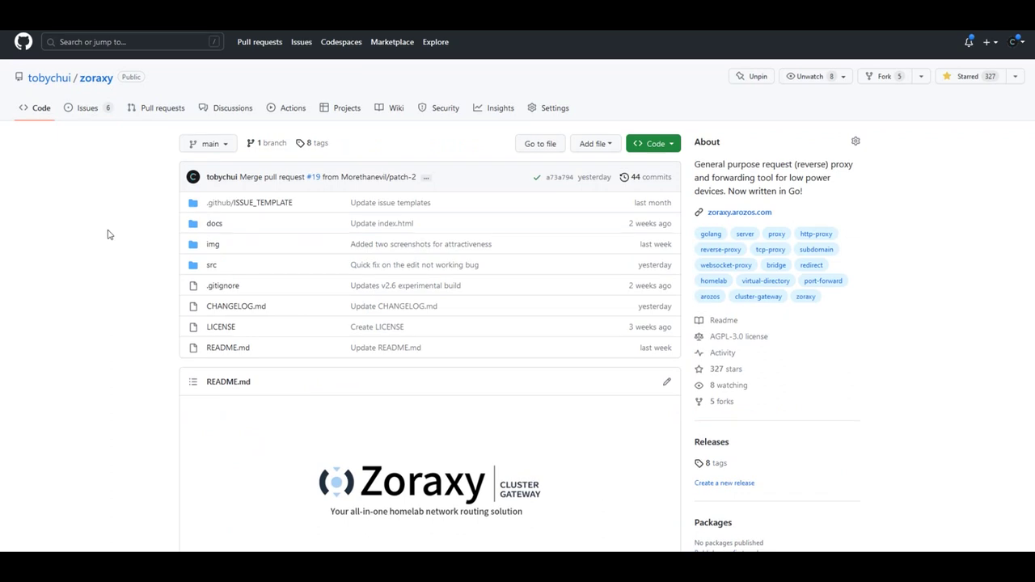
# Switch to the Zoraxy repository on GitHub and look over its file list and README.
pyautogui.scroll(-1, 110, 235)
pyautogui.scroll(-2, 109, 235)
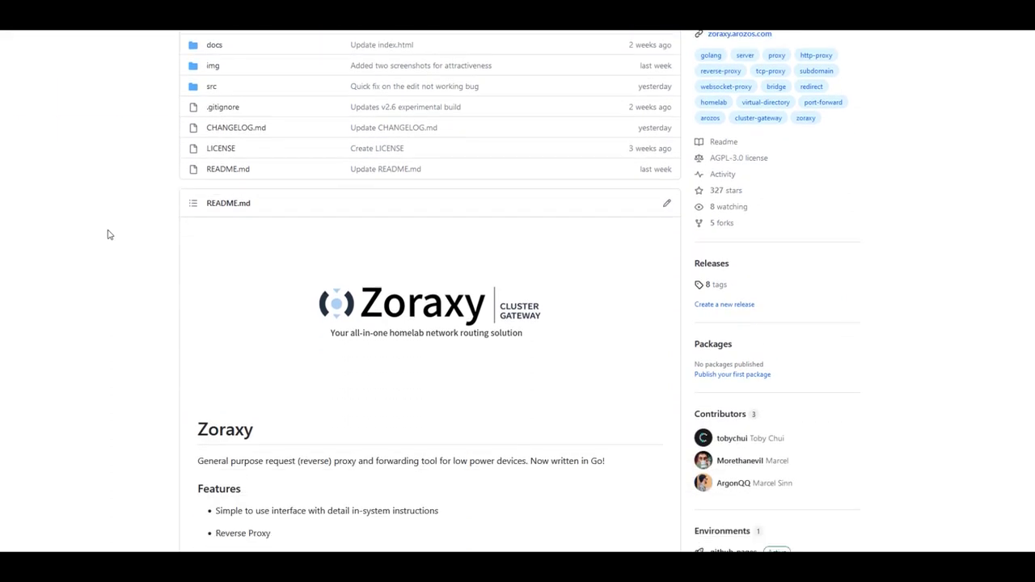
pyautogui.scroll(2, 109, 235)
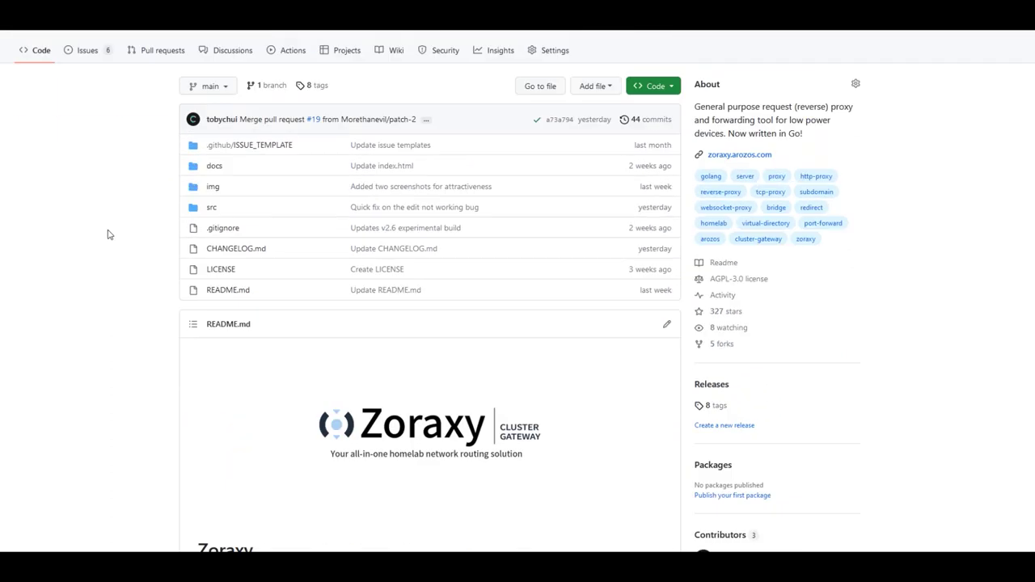
# Open the 2.6.3 release from the repository's tags and examine its release notes and downloadable assets.
pyautogui.click(711, 406)
pyautogui.click(226, 226)
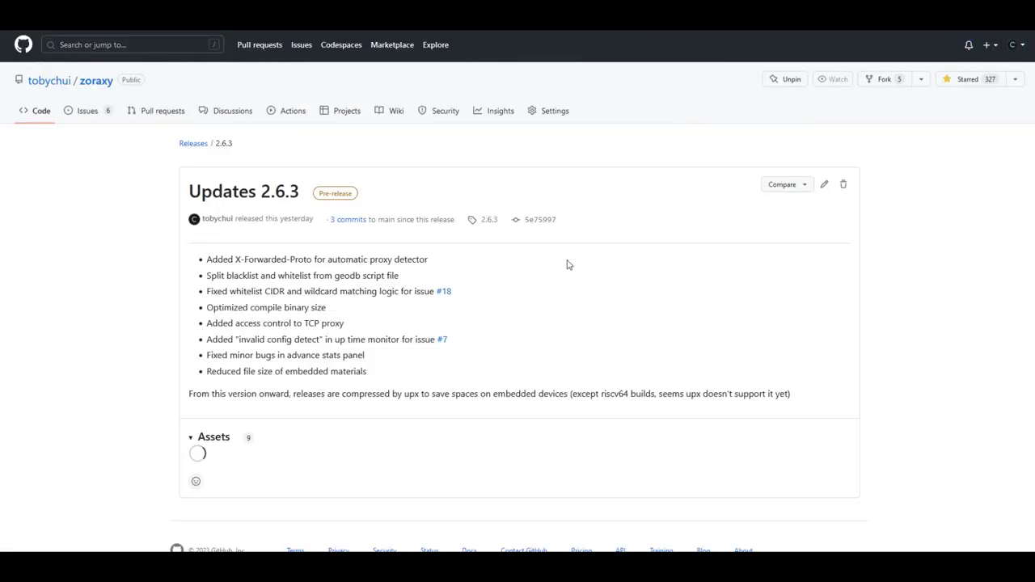
pyautogui.scroll(-3, 566, 264)
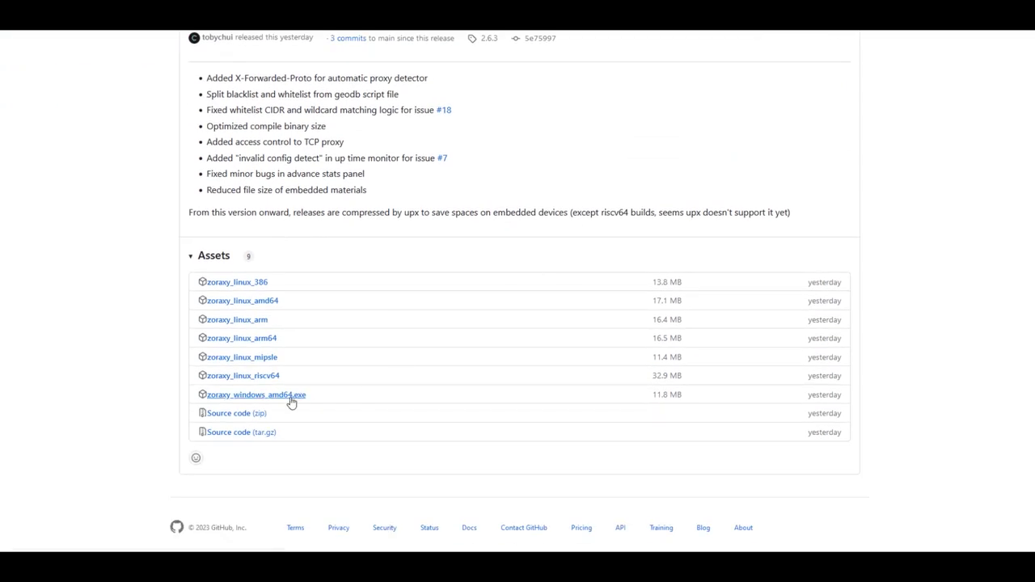
pyautogui.scroll(3, 291, 401)
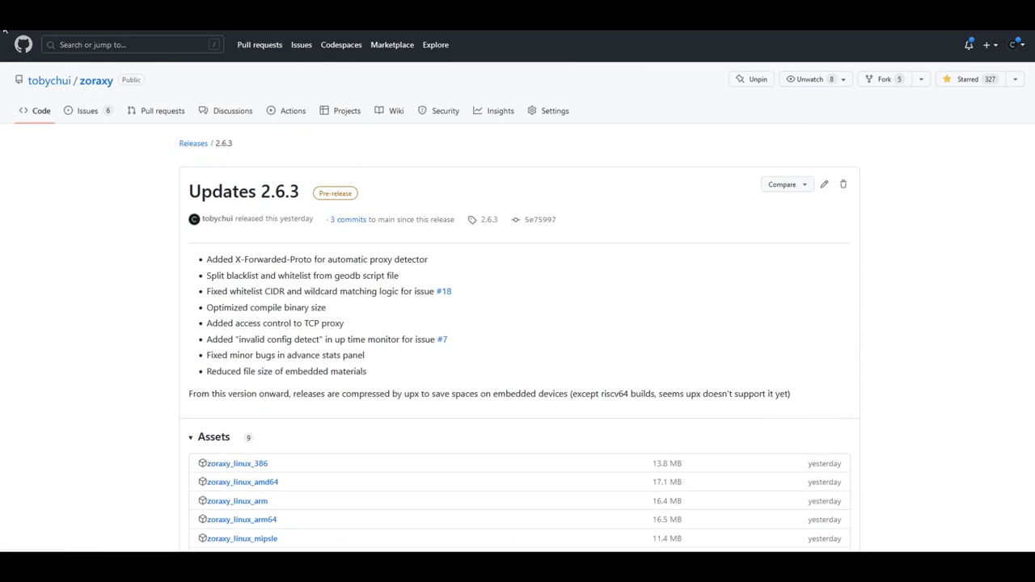
pyautogui.scroll(-2, 309, 370)
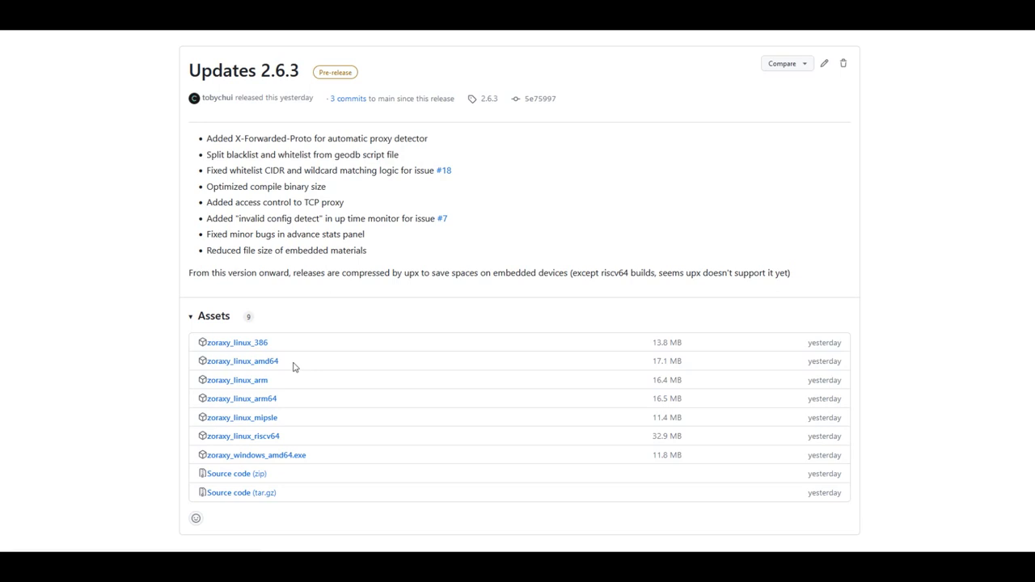
pyautogui.scroll(-2, 287, 364)
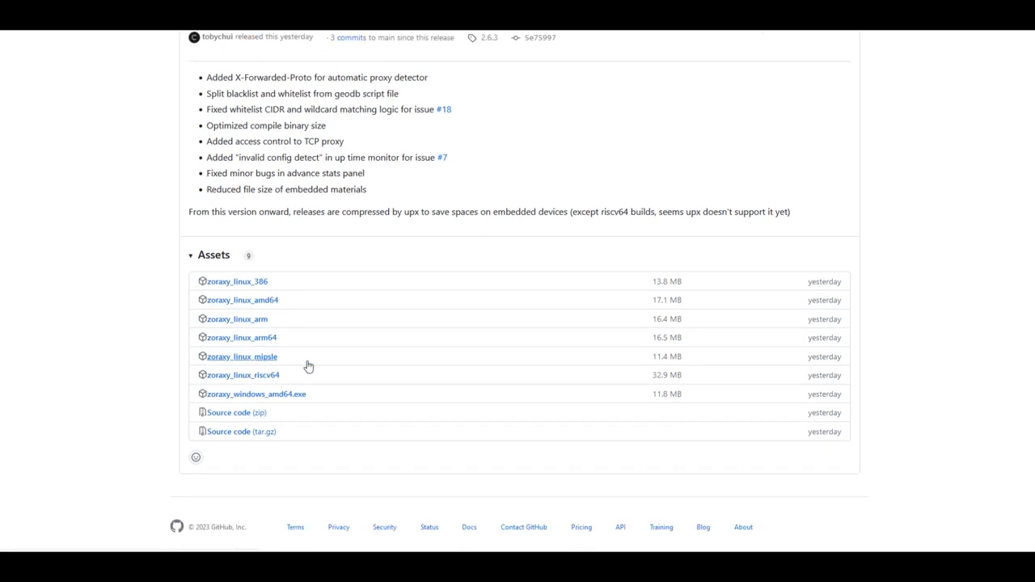
# Look over the Zoraxy project website, covering its features, screenshots, plugins and source code sections, and return to its introduction.
pyautogui.scroll(3, 293, 312)
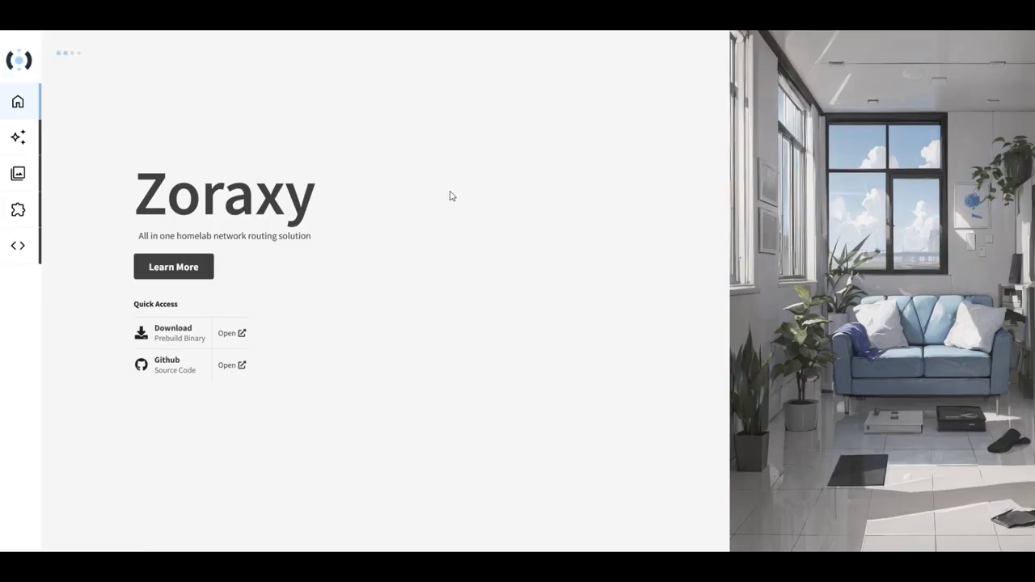
pyautogui.scroll(-5, 451, 197)
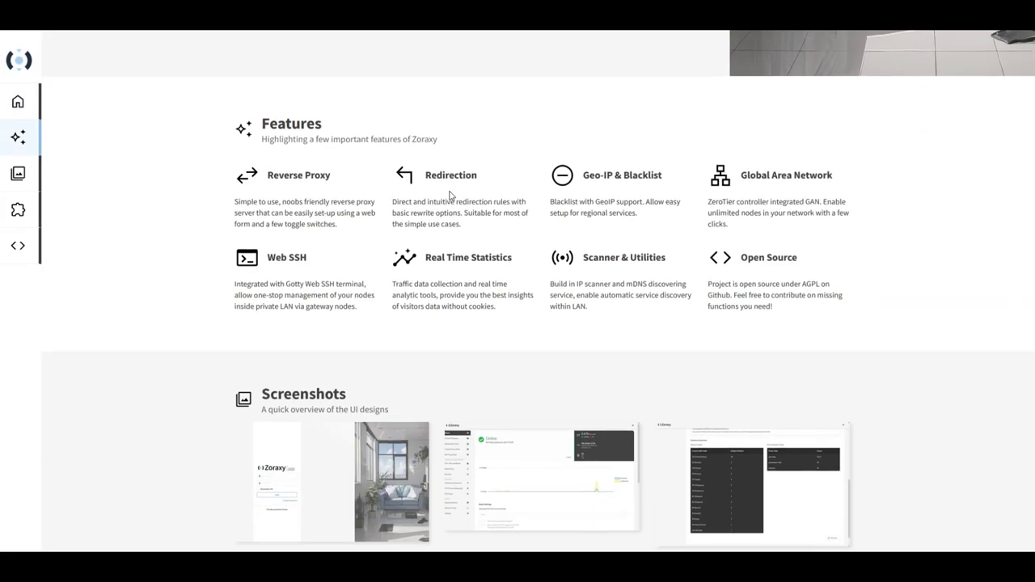
pyautogui.scroll(-2, 451, 196)
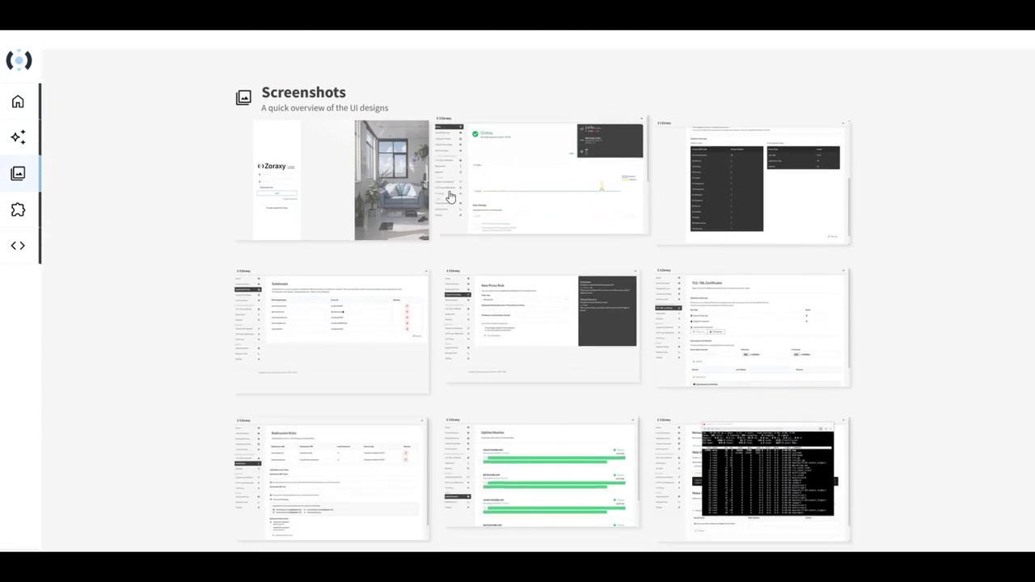
pyautogui.scroll(-5, 451, 195)
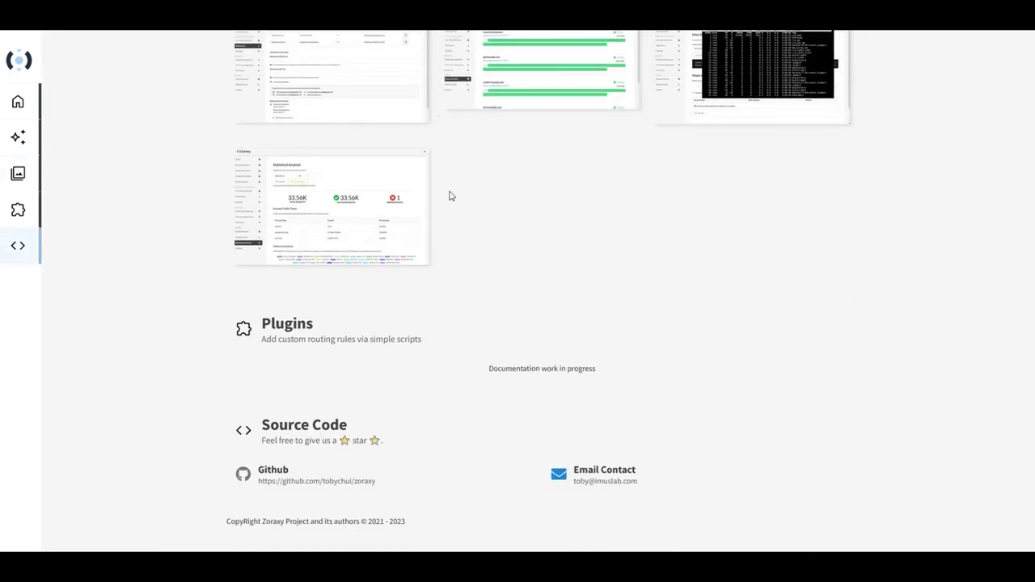
pyautogui.scroll(10, 732, 276)
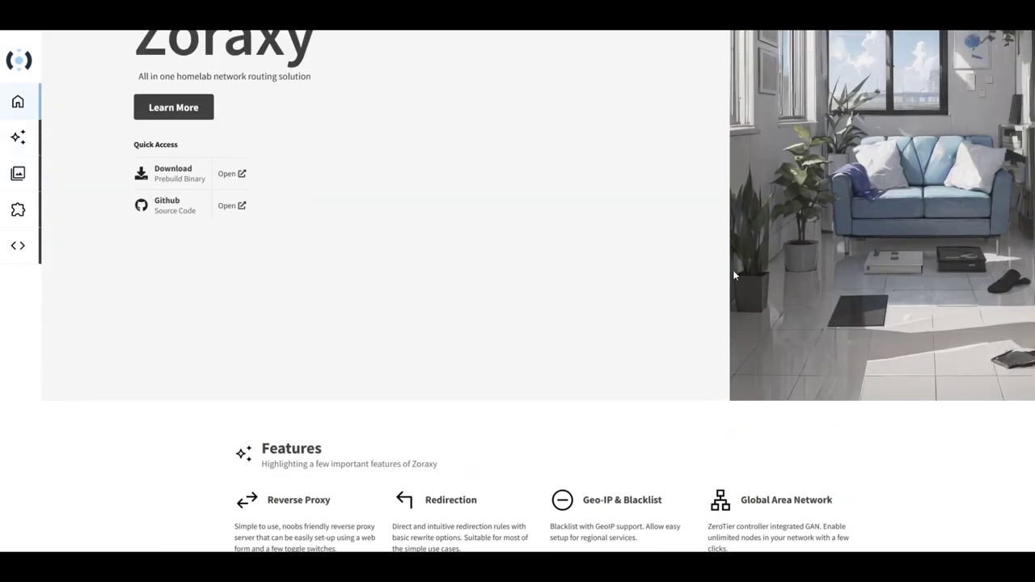
pyautogui.scroll(2, 733, 275)
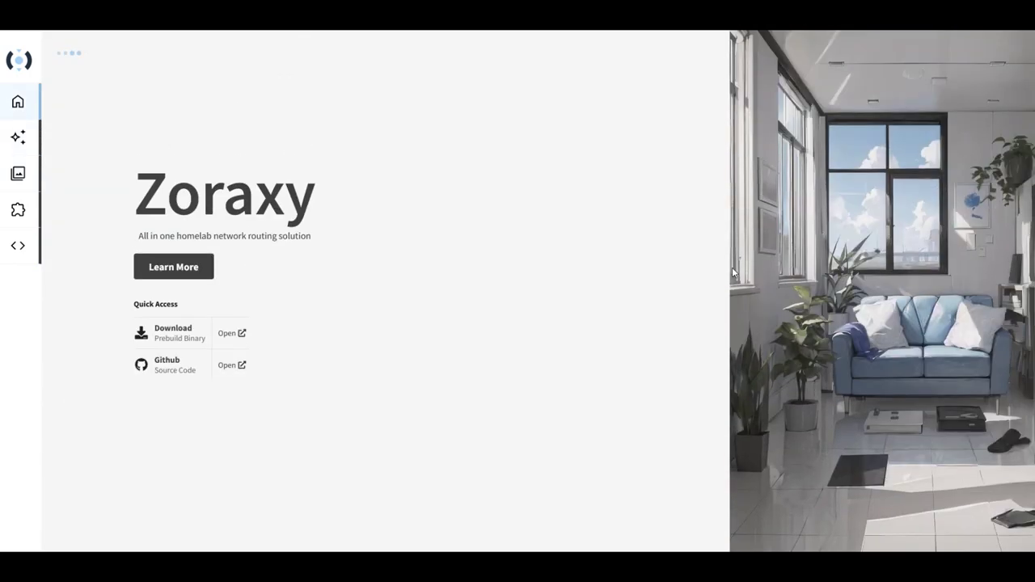
# Switch to the Zoraxy wiki on GitHub, open the "Move to Zoraxy from Nginx Proxy Manager" page, highlight its title and skim the instructions.
pyautogui.hotkey('ctrl', 'Tab')
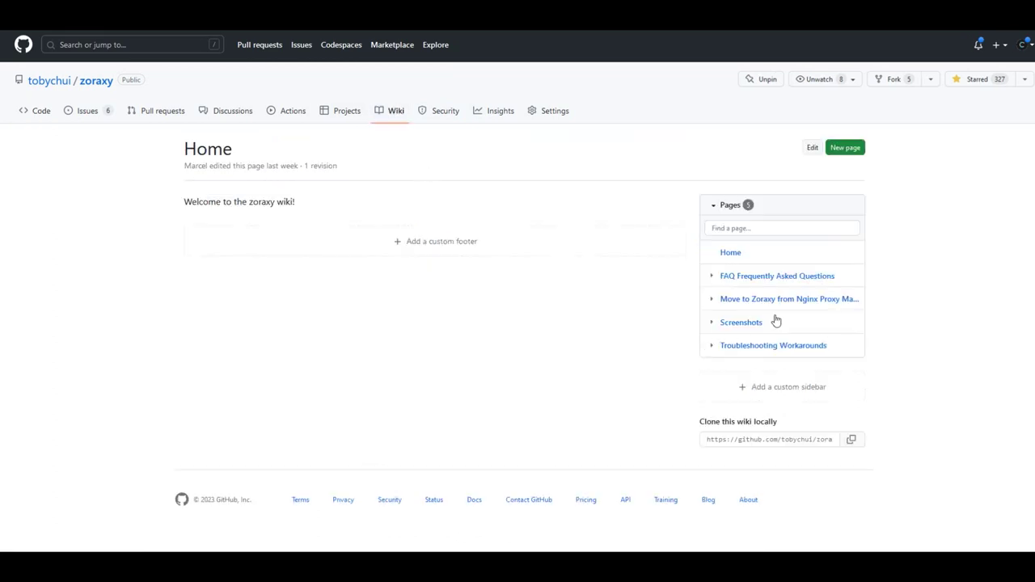
pyautogui.click(785, 299)
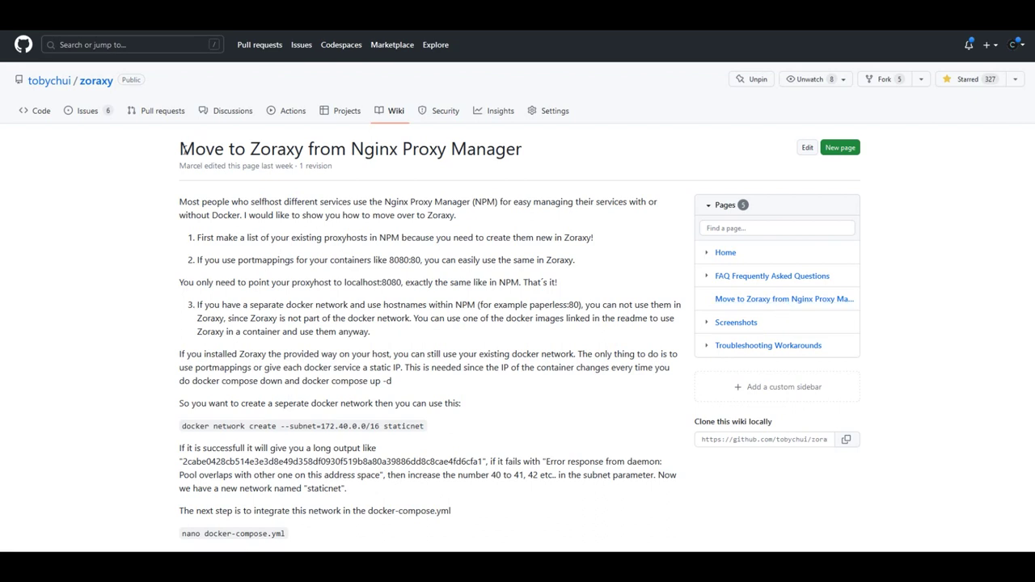
pyautogui.moveTo(179, 148); pyautogui.dragTo(579, 149)
pyautogui.click(579, 149)
pyautogui.scroll(-5, 579, 148)
pyautogui.scroll(5, 579, 149)
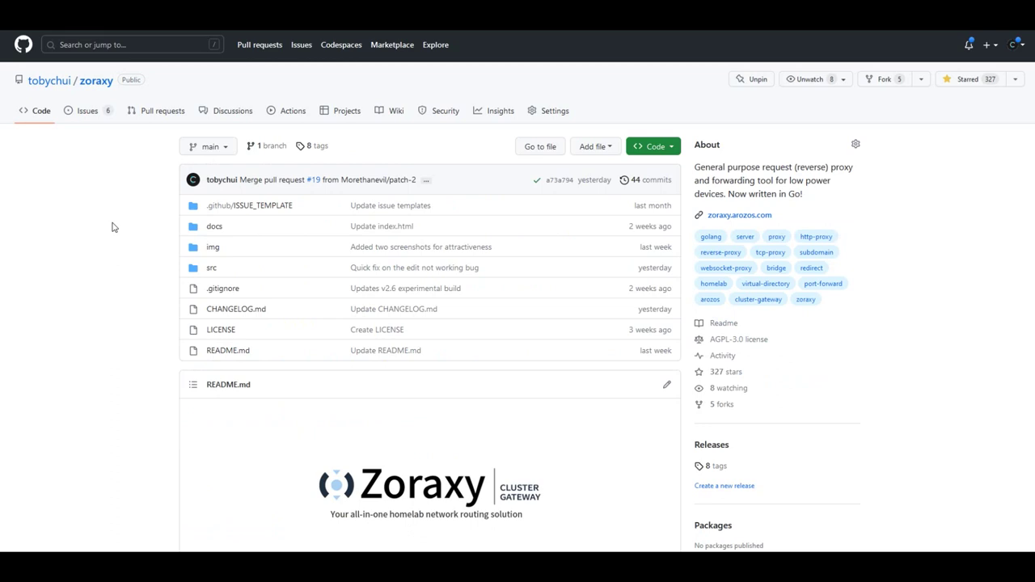
# Review the README introduction and feature list on the Zoraxy repository's main page, and return to the file list.
pyautogui.scroll(-3, 113, 228)
pyautogui.scroll(-2, 113, 227)
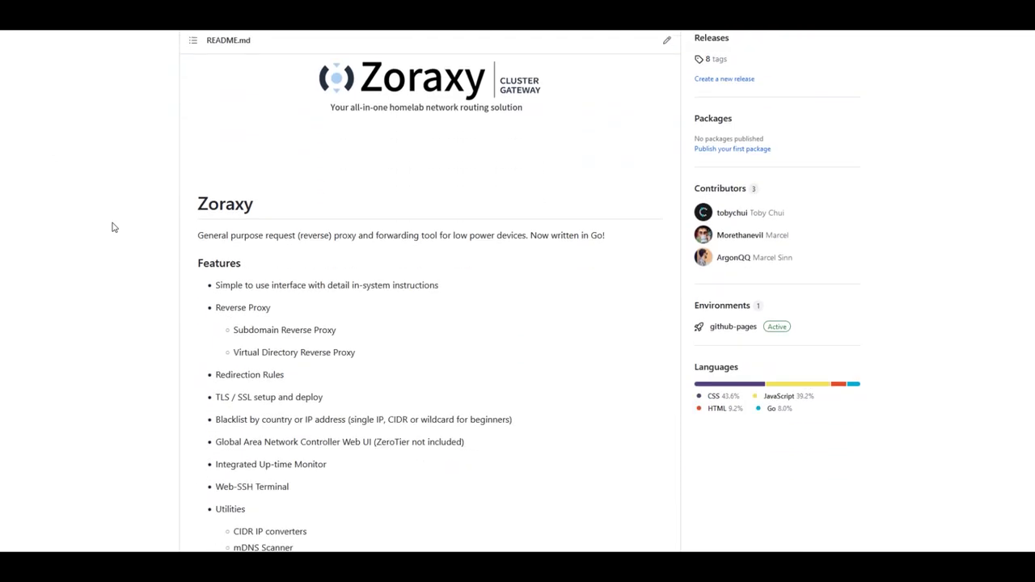
pyautogui.scroll(4, 113, 227)
pyautogui.scroll(2, 113, 227)
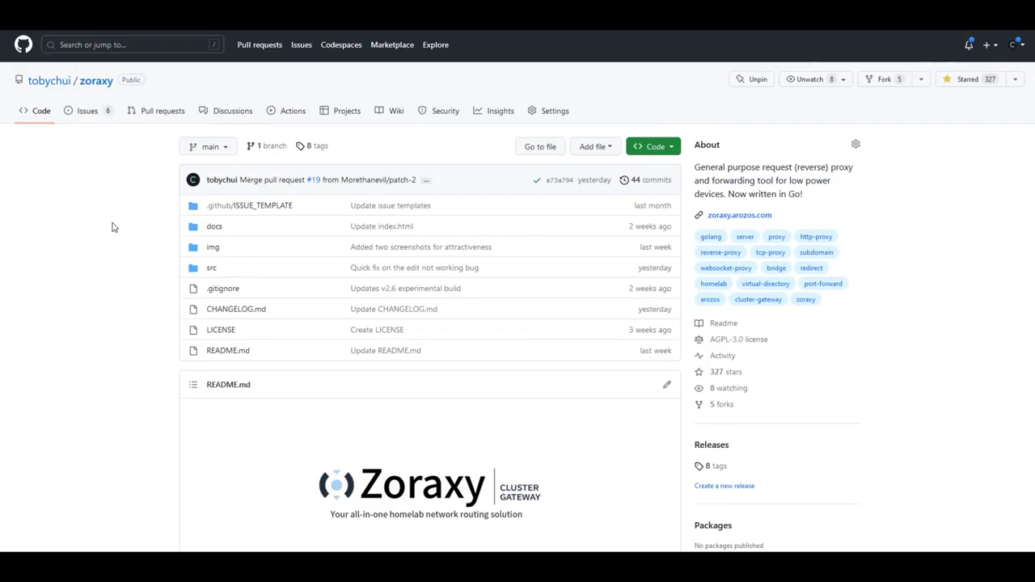